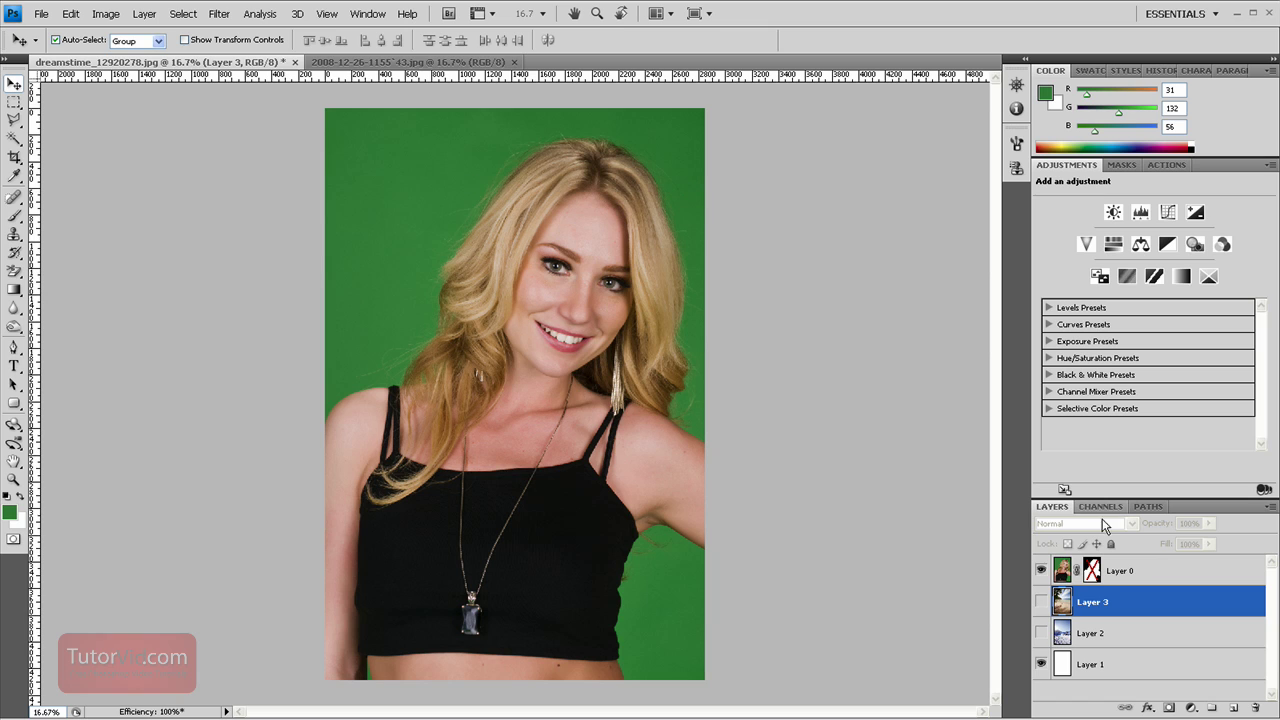
Enable the layer mask on Layer 0 and preview the cutout against the beach and snow backgrounds.
shift+click(1092, 570)
click(1042, 601)
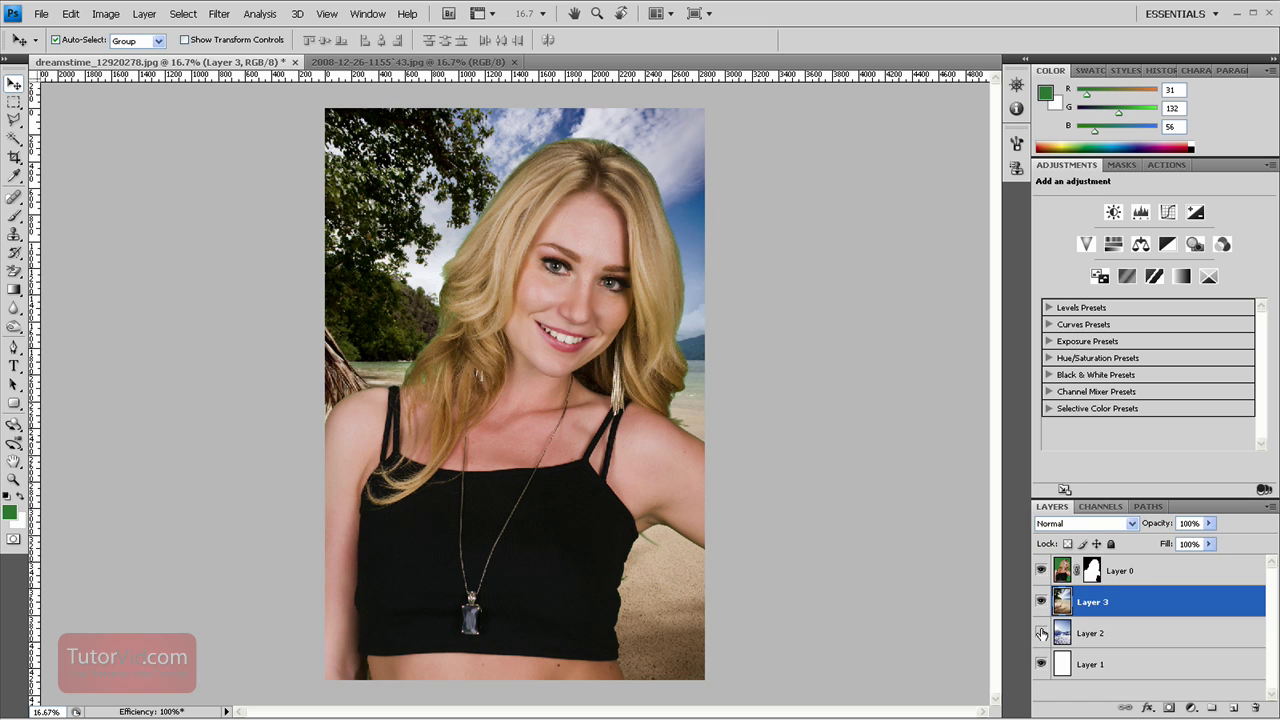
click(1041, 601)
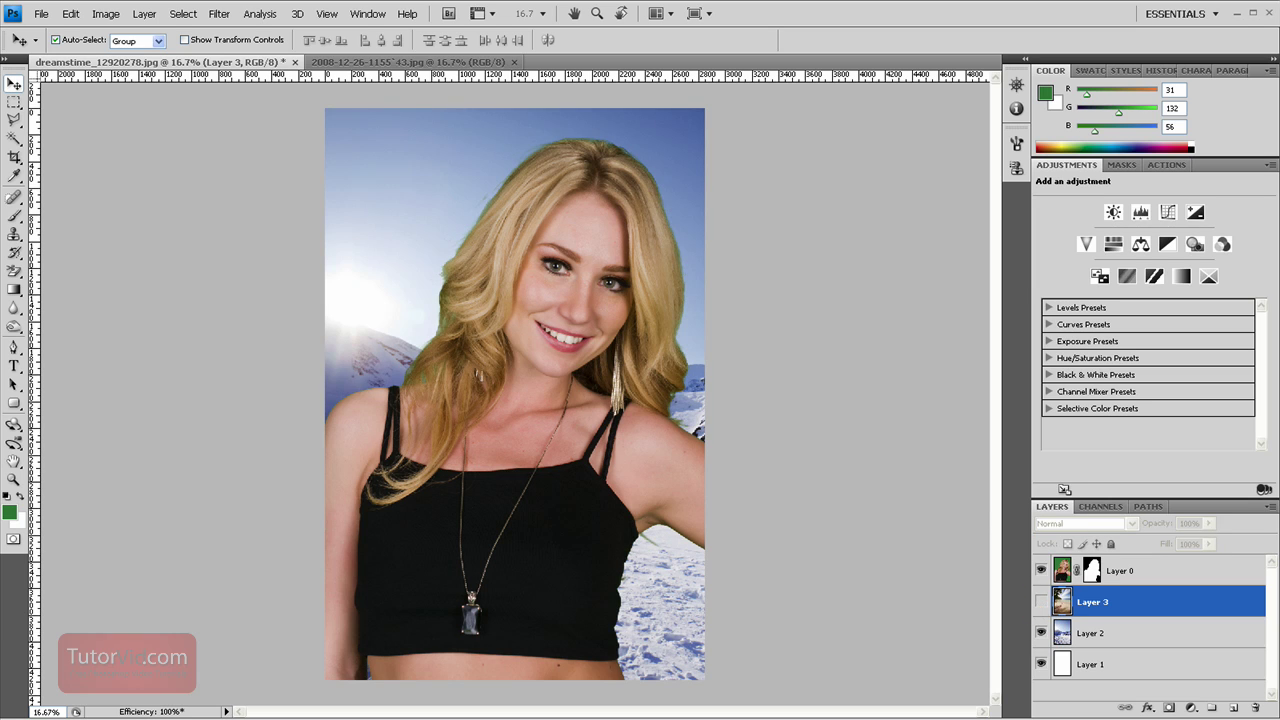
Delete the beach and snow background layers and Layer 0's mask, keeping the green-screen portrait above the white layer, and inspect the hair edges.
shift+click(1104, 636)
drag(1104, 636, 1255, 707)
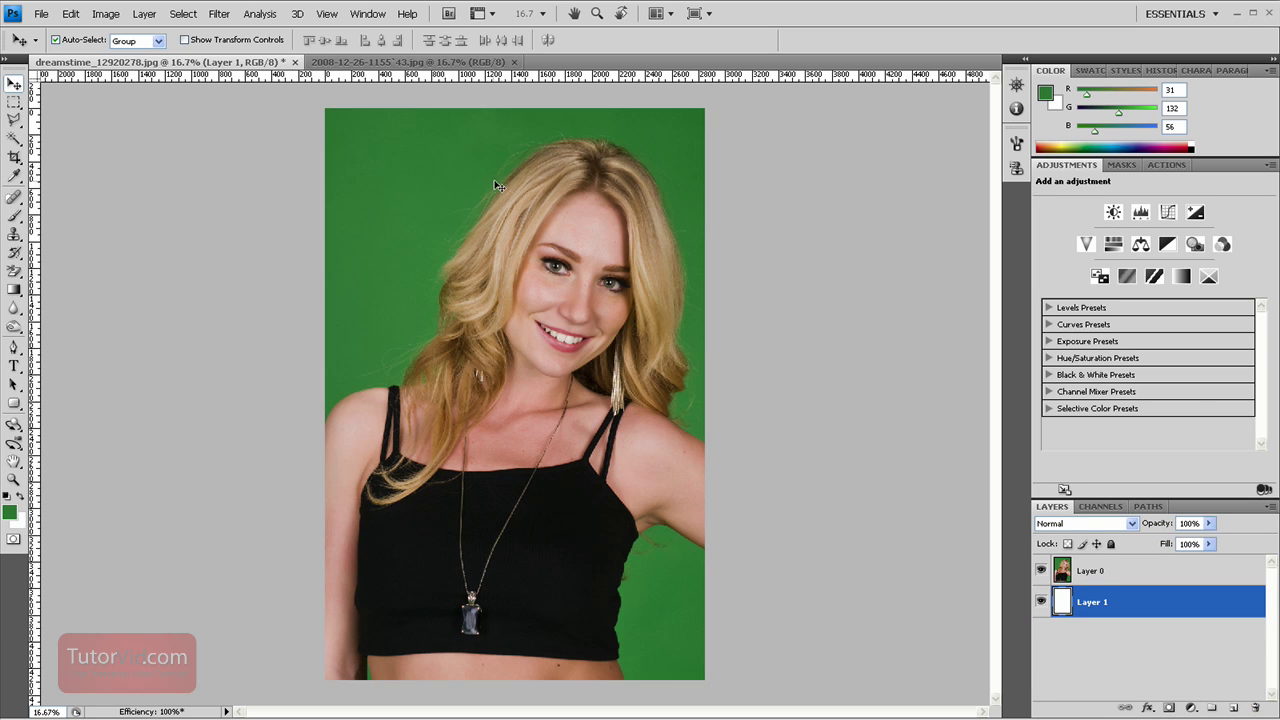
drag(463, 126, 582, 233)
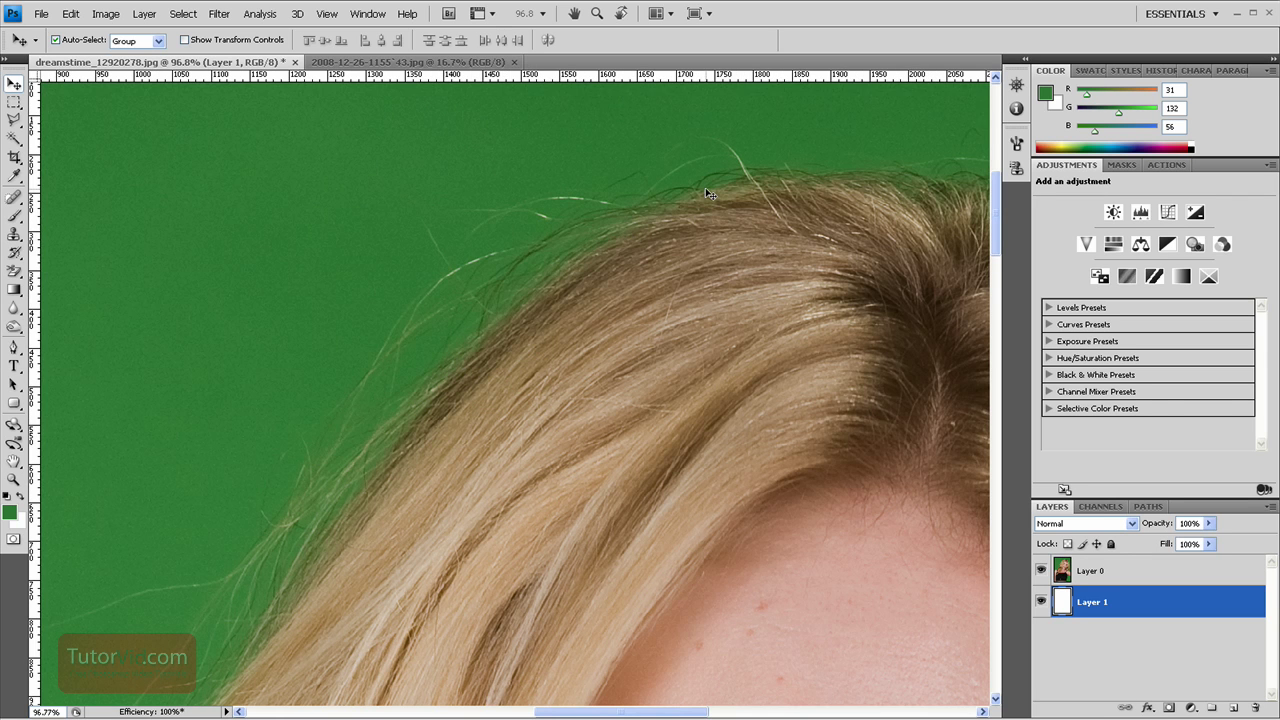
key(ctrl+0)
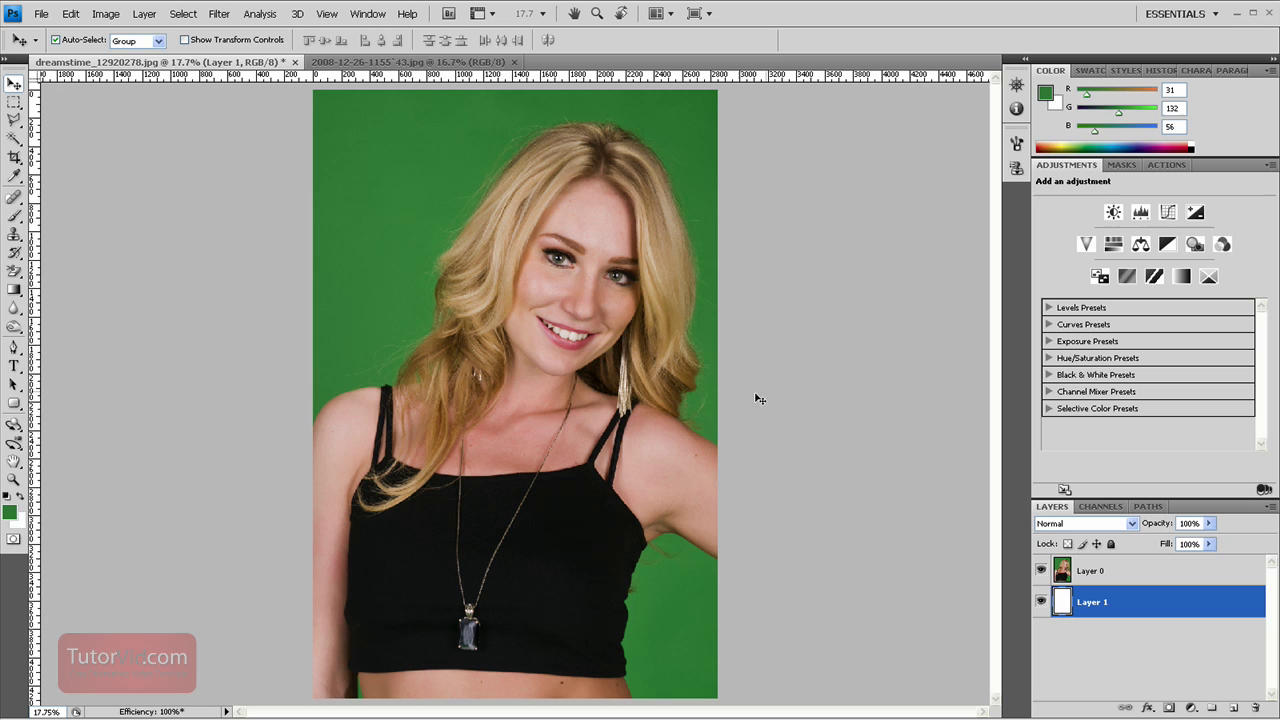
Start a Color Range selection on Layer 0, sampling the green backdrop and inverting it so the woman is selected.
click(1114, 573)
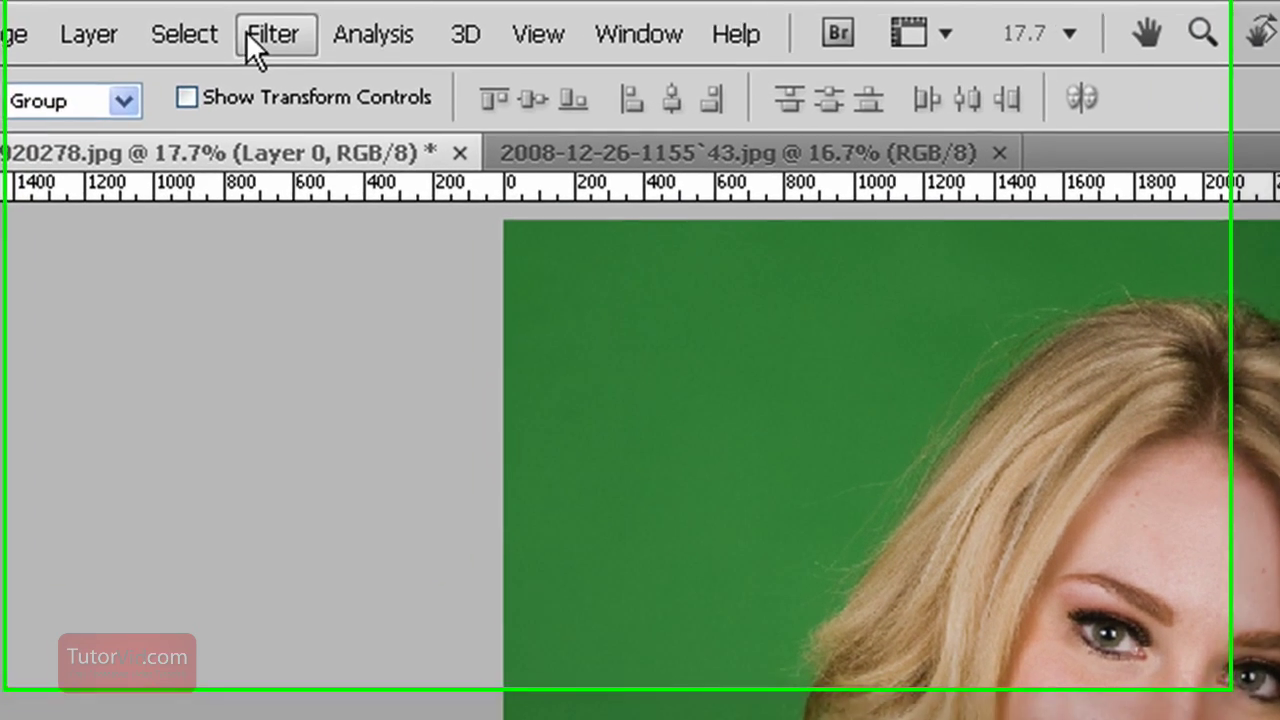
click(200, 34)
click(371, 366)
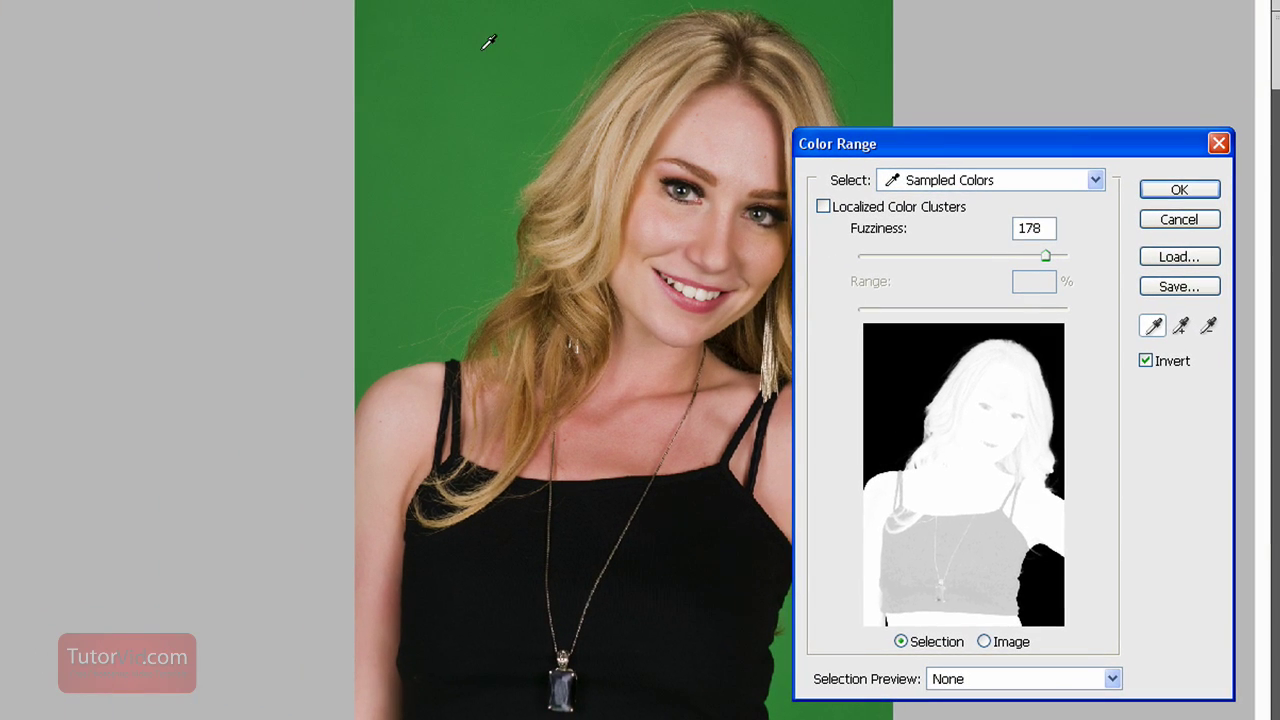
click(1150, 362)
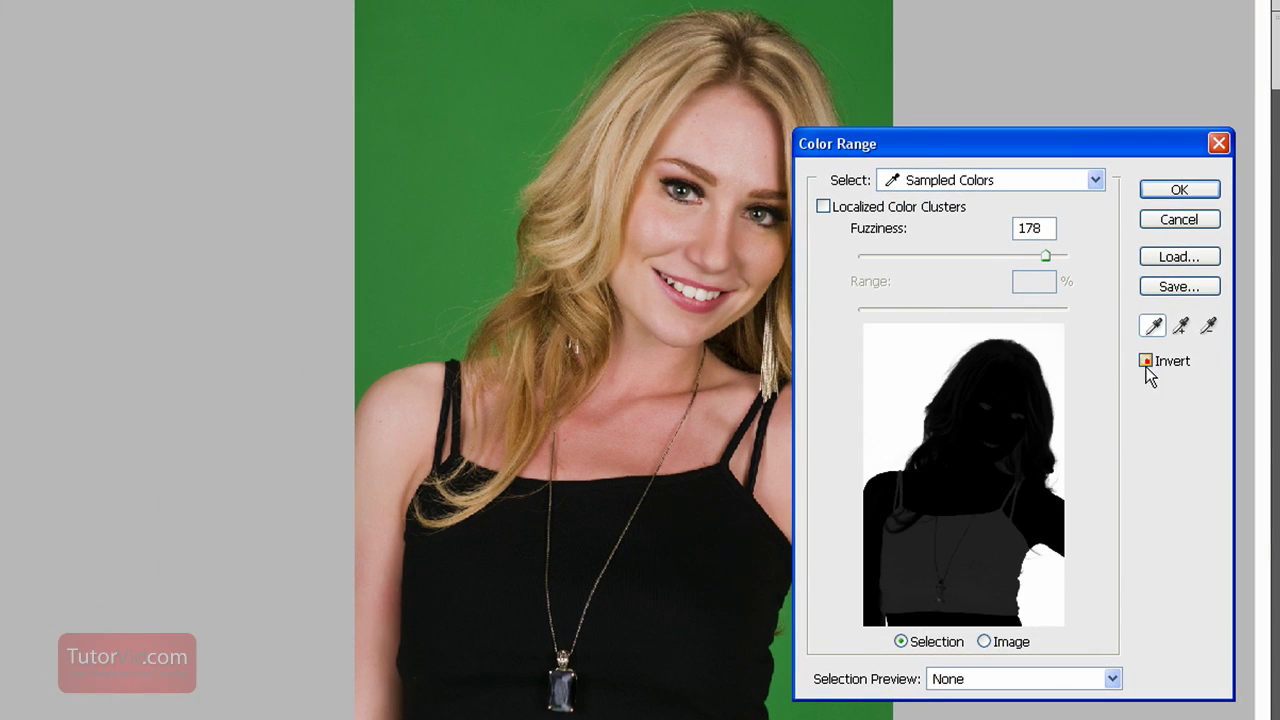
click(522, 48)
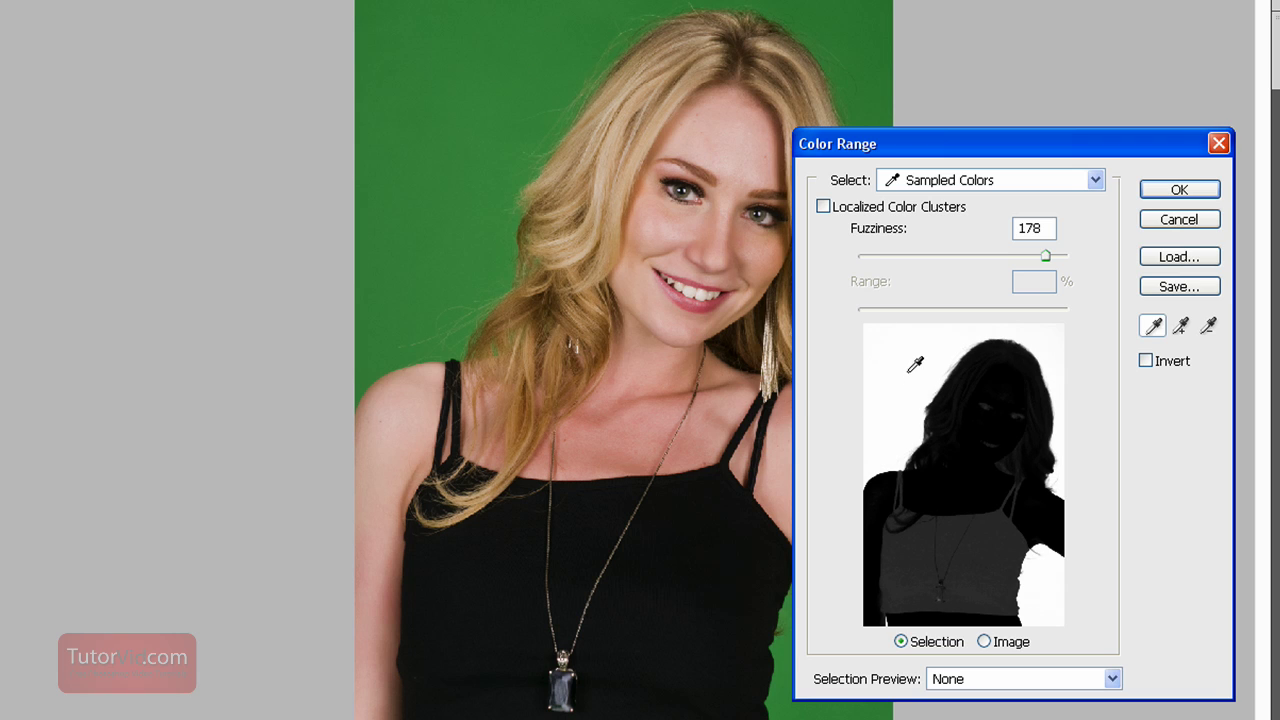
click(1147, 361)
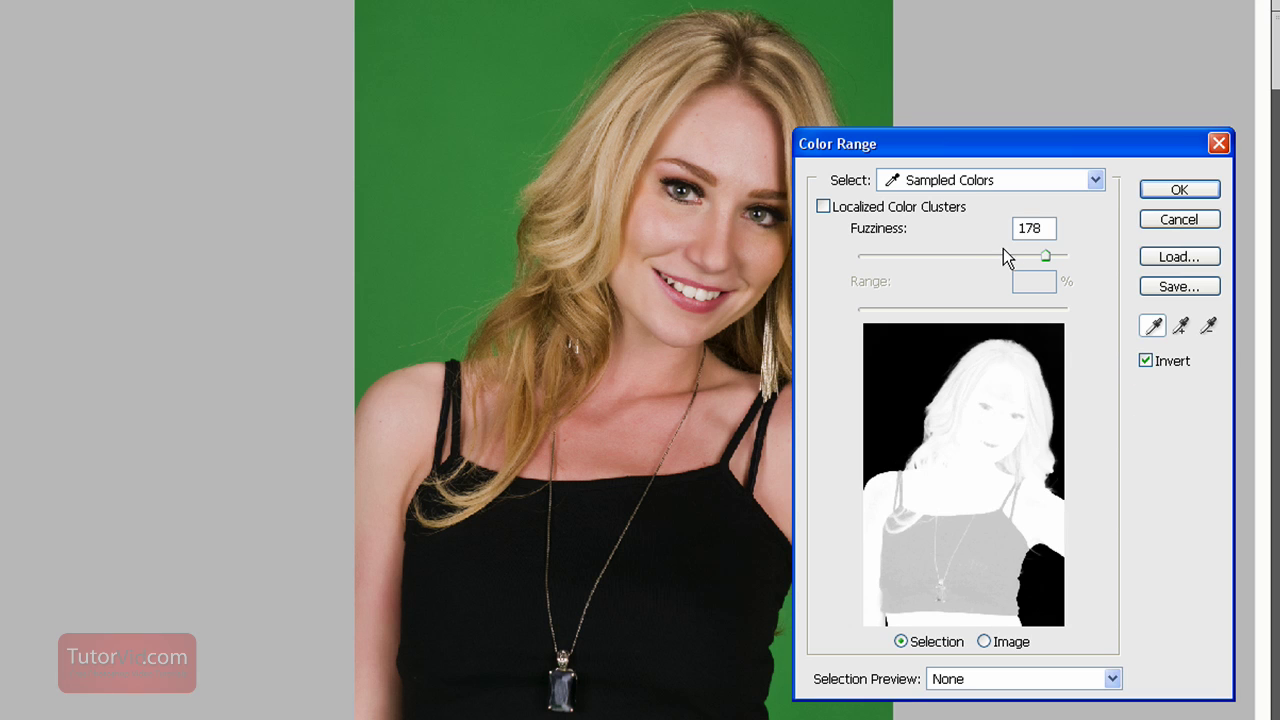
Lower the Color Range fuzziness slightly, accept the selection, and add it to Layer 0 as a layer mask.
mouse_move(1010, 254)
mouse_down()
mouse_move(877, 262)
mouse_move(1031, 261)
mouse_up()
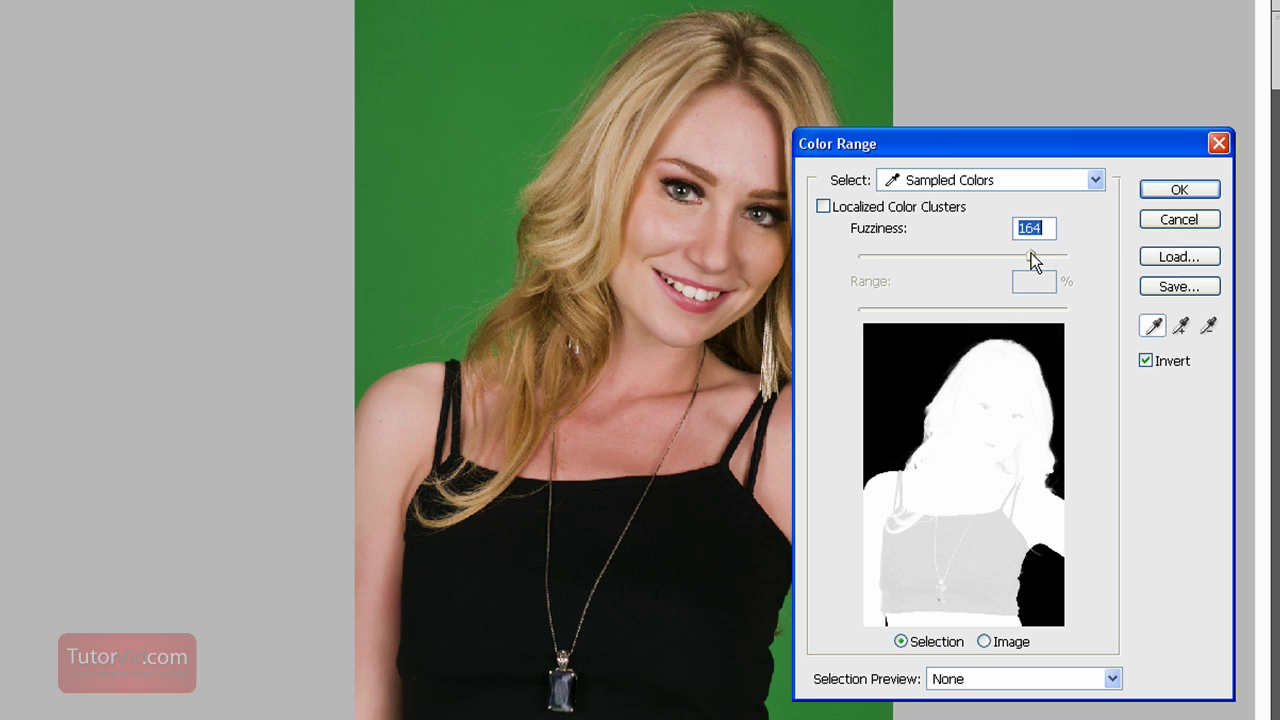
drag(1033, 258, 1038, 262)
shift+click(997, 398)
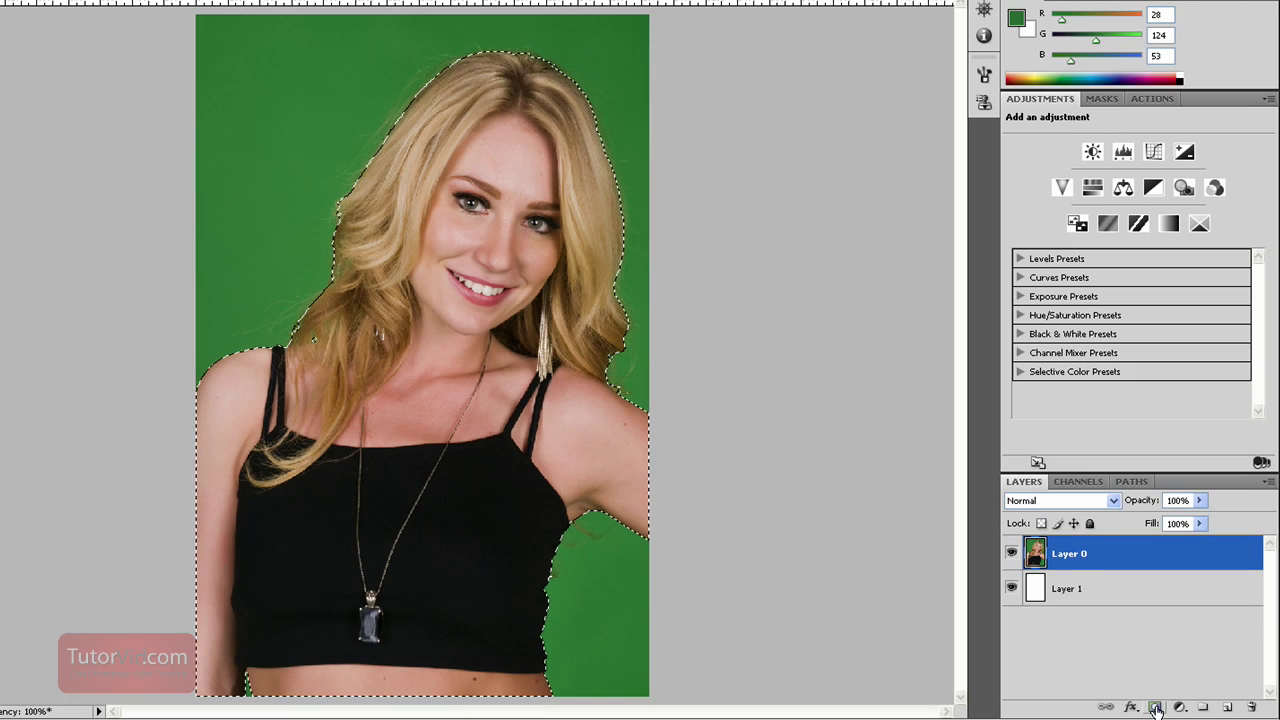
click(810, 670)
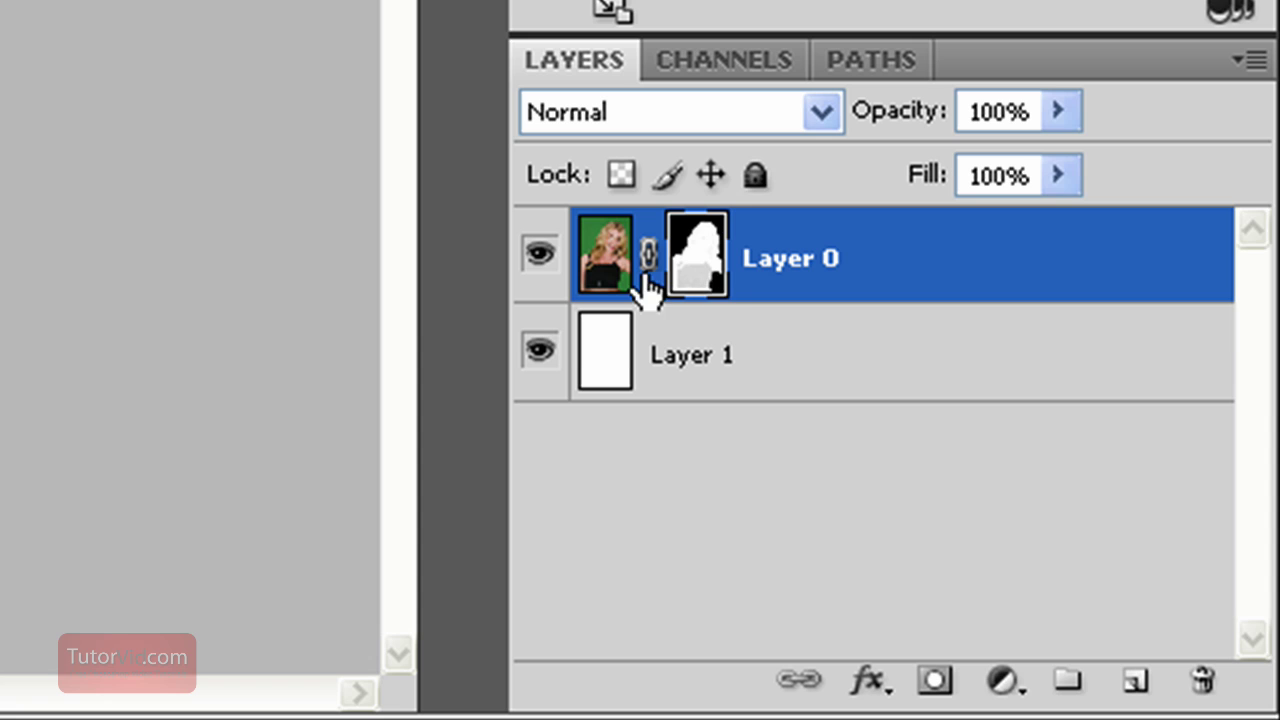
Display Layer 0's mask on its own and choose the Dodge tool with its exposure set to 51%.
alt+click(700, 285)
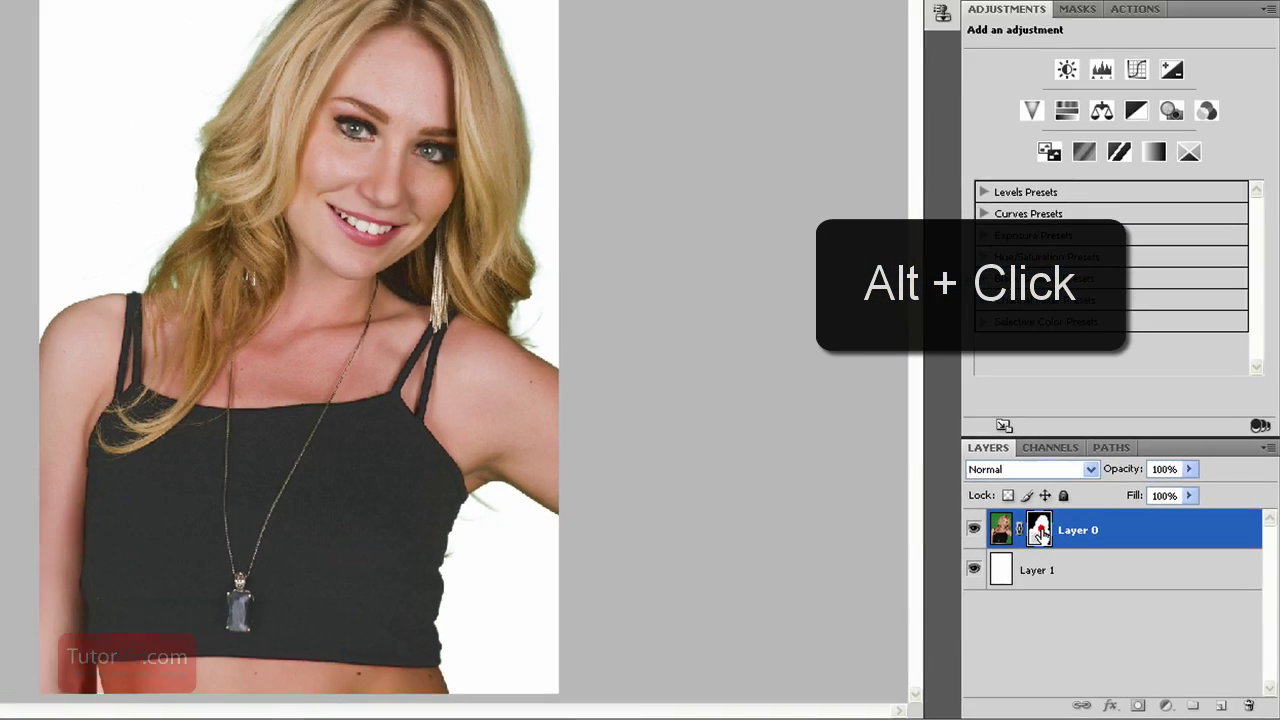
alt+click(768, 315)
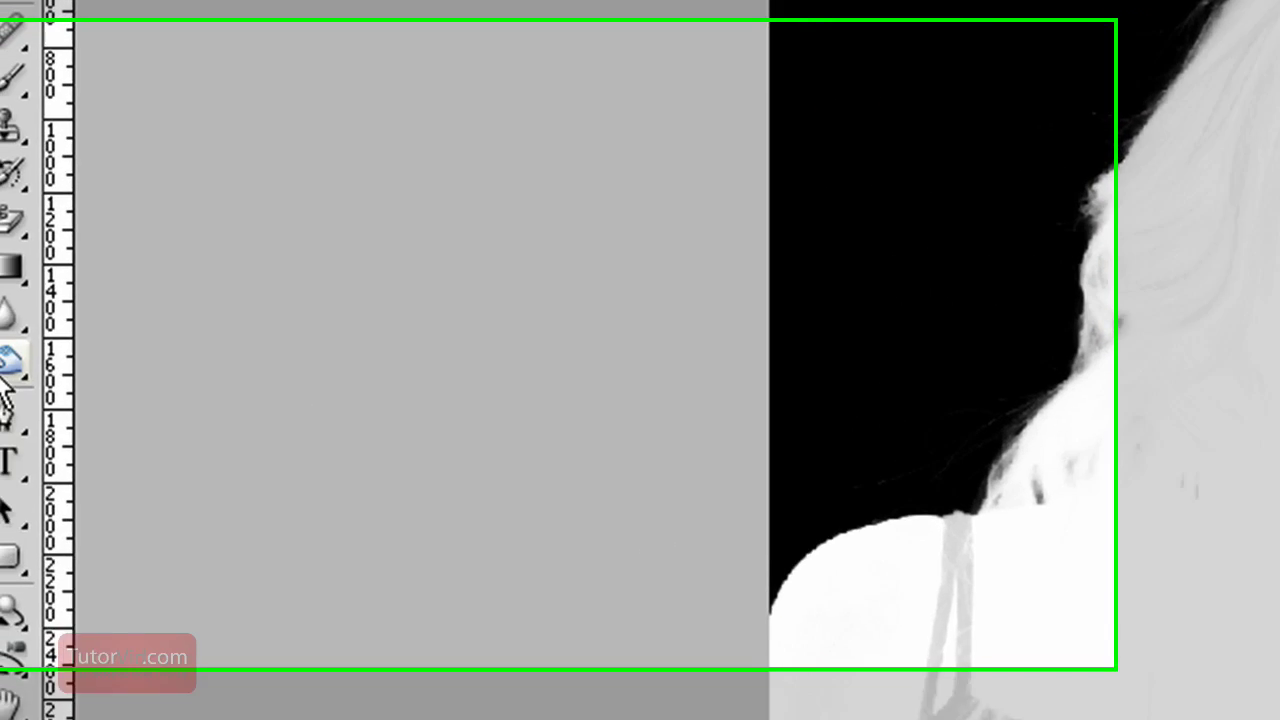
click(33, 385)
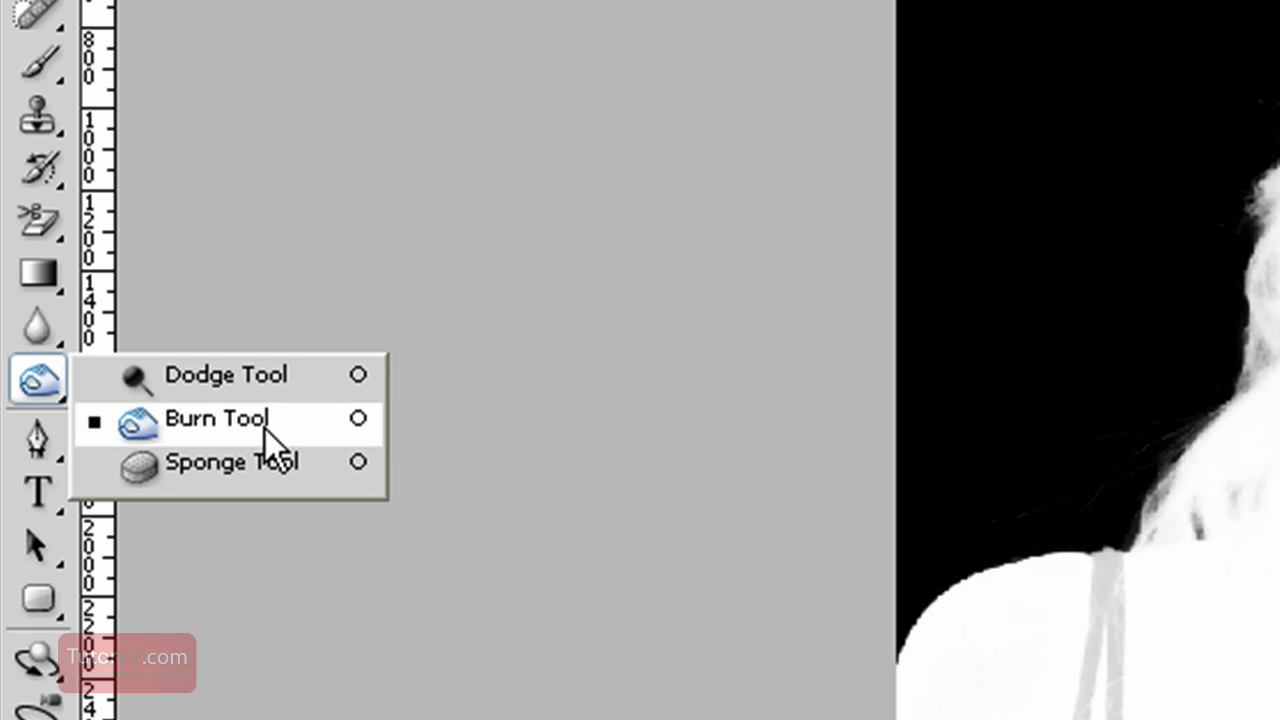
click(290, 383)
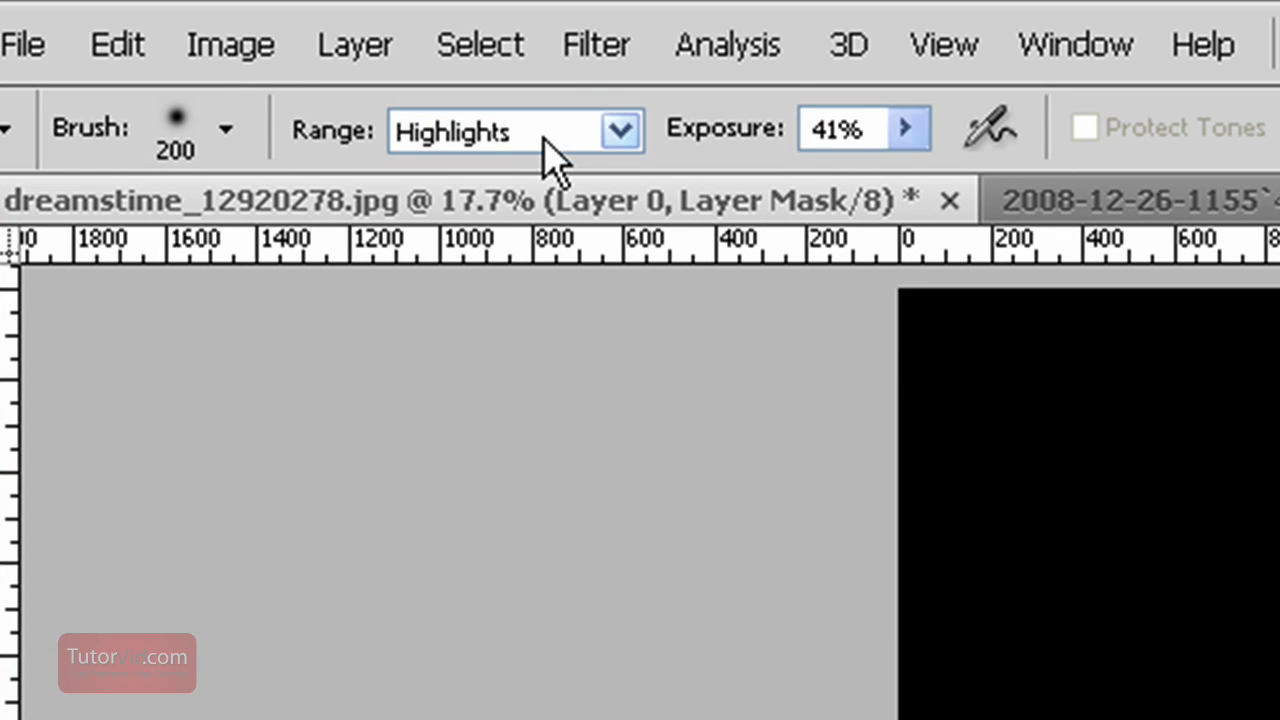
drag(906, 128, 919, 169)
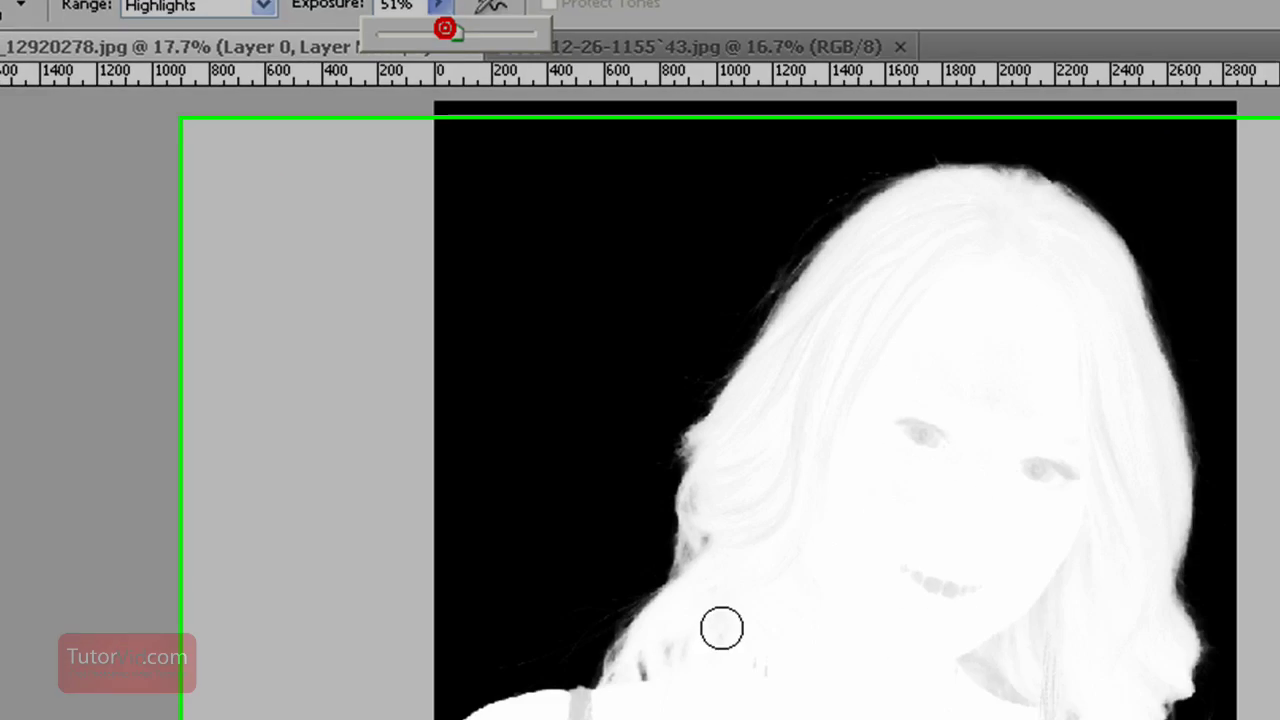
Dodge the grey areas of the mask over the top, straps, neck, face and inner hair to white.
mouse_move(334, 500)
mouse_down()
mouse_move(320, 446)
mouse_move(523, 547)
mouse_move(465, 715)
mouse_up()
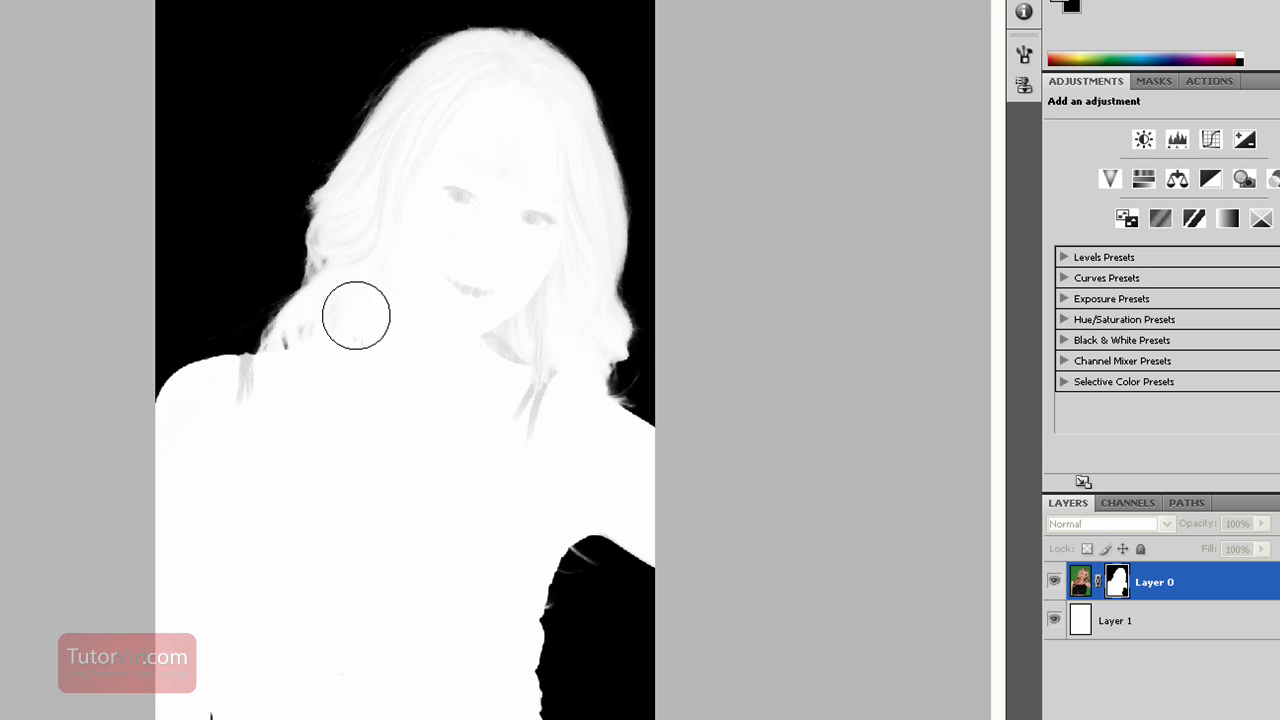
mouse_move(356, 316)
mouse_down()
mouse_move(266, 386)
mouse_move(249, 380)
mouse_move(266, 394)
mouse_up()
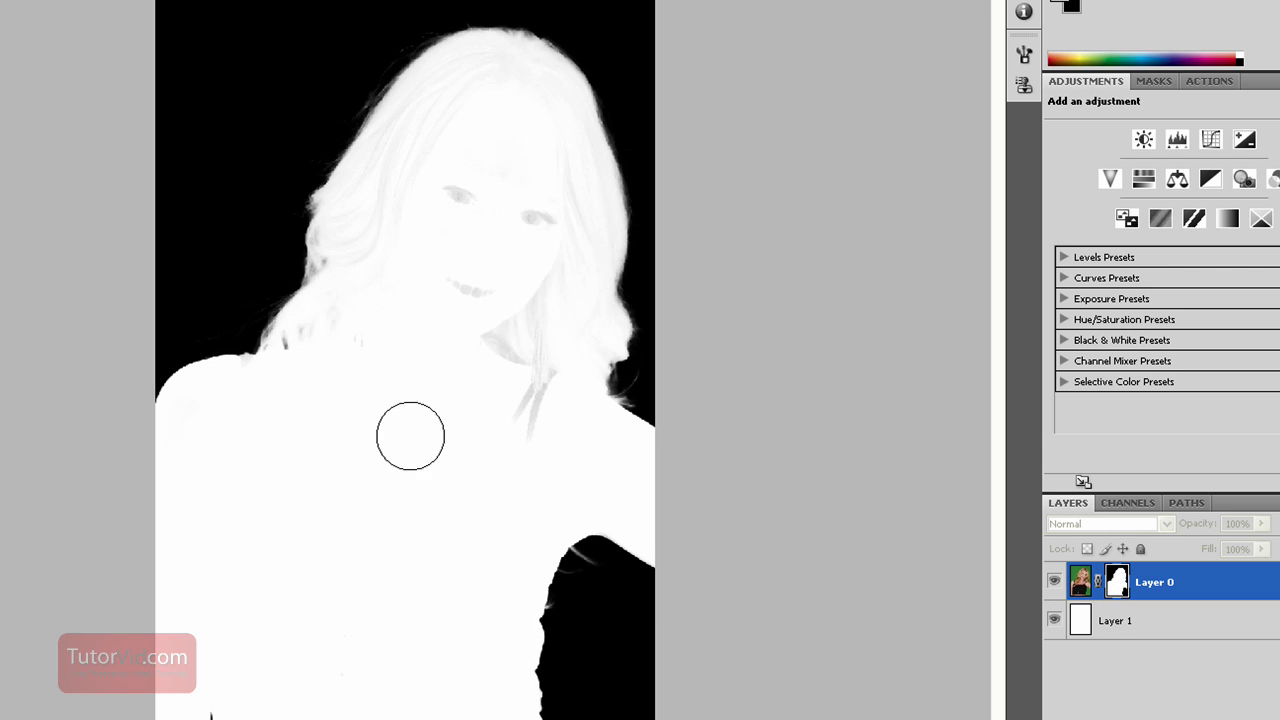
mouse_move(410, 436)
mouse_down()
mouse_move(456, 244)
mouse_move(548, 450)
mouse_move(508, 364)
mouse_move(542, 302)
mouse_move(534, 320)
mouse_move(375, 375)
mouse_move(403, 355)
mouse_move(352, 328)
mouse_move(403, 142)
mouse_move(575, 272)
mouse_up()
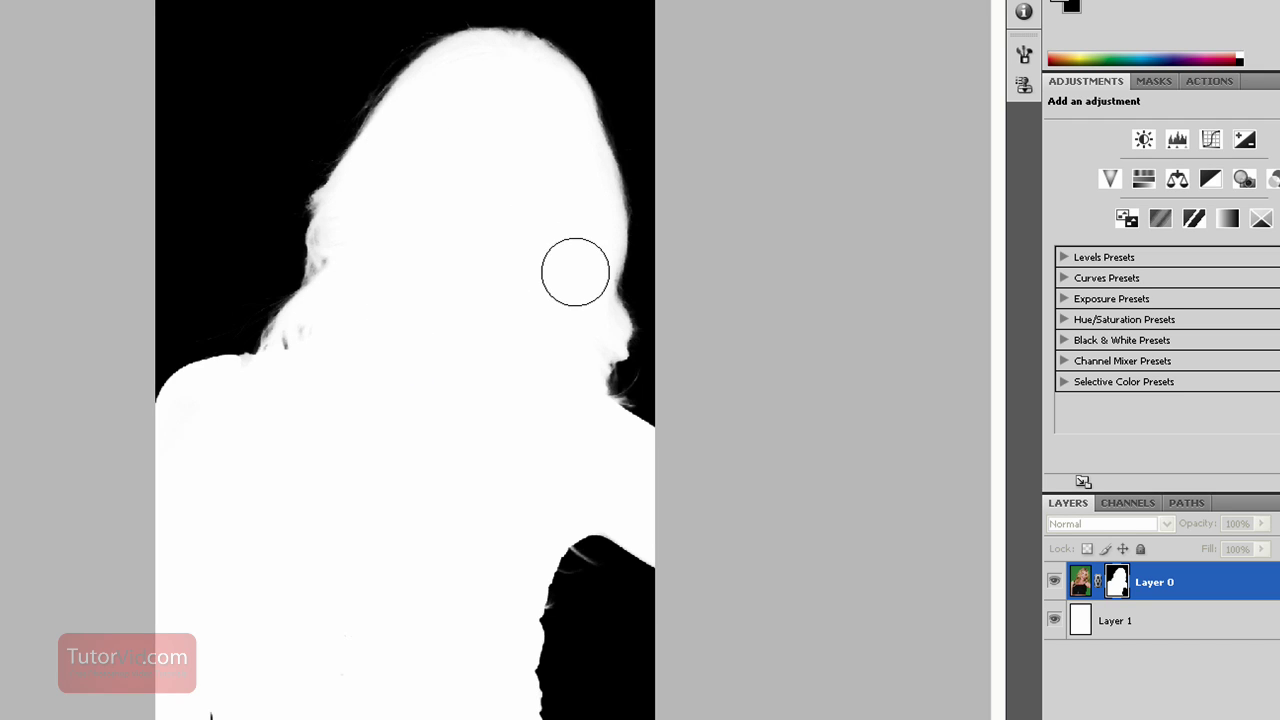
Dodge the remaining grey areas just inside the hair outline on the mask to white, and return to the masked image.
key(z)
drag(457, 18, 711, 264)
key(o)
mouse_move(510, 535)
mouse_down()
mouse_move(507, 386)
mouse_move(469, 265)
mouse_move(426, 204)
mouse_up()
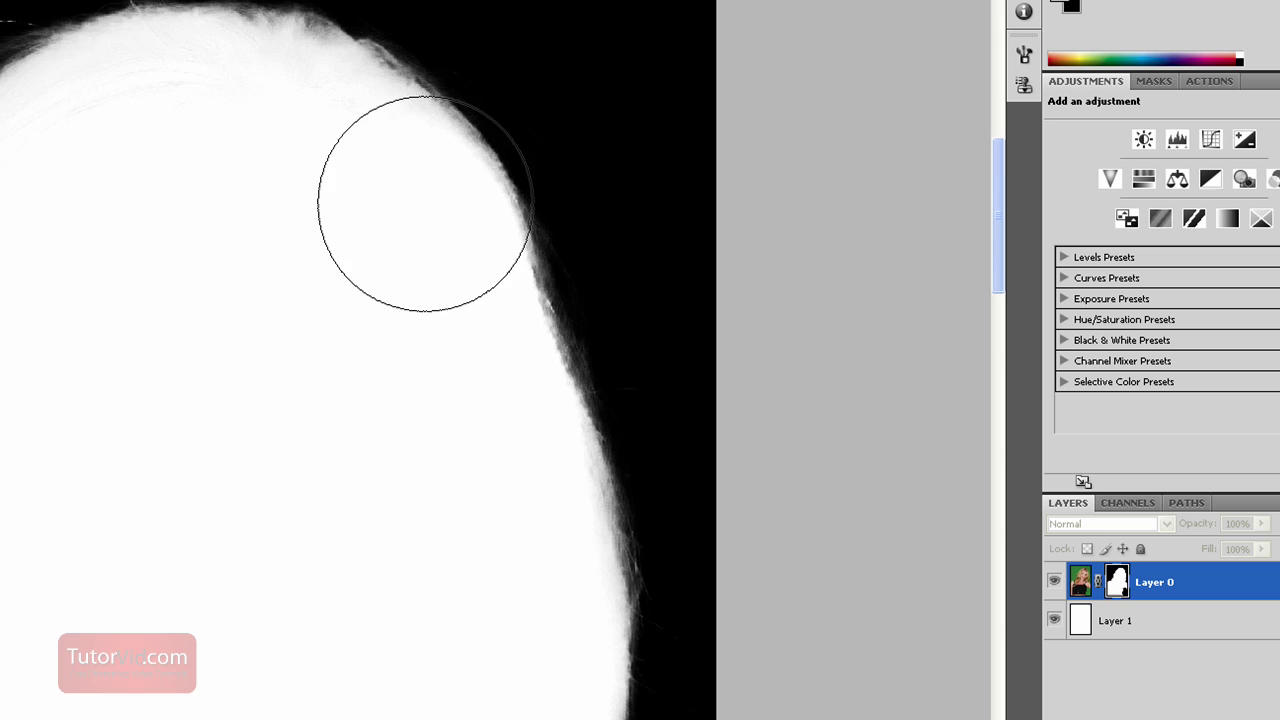
mouse_move(435, 348)
mouse_down()
mouse_move(438, 259)
mouse_move(71, 163)
mouse_up()
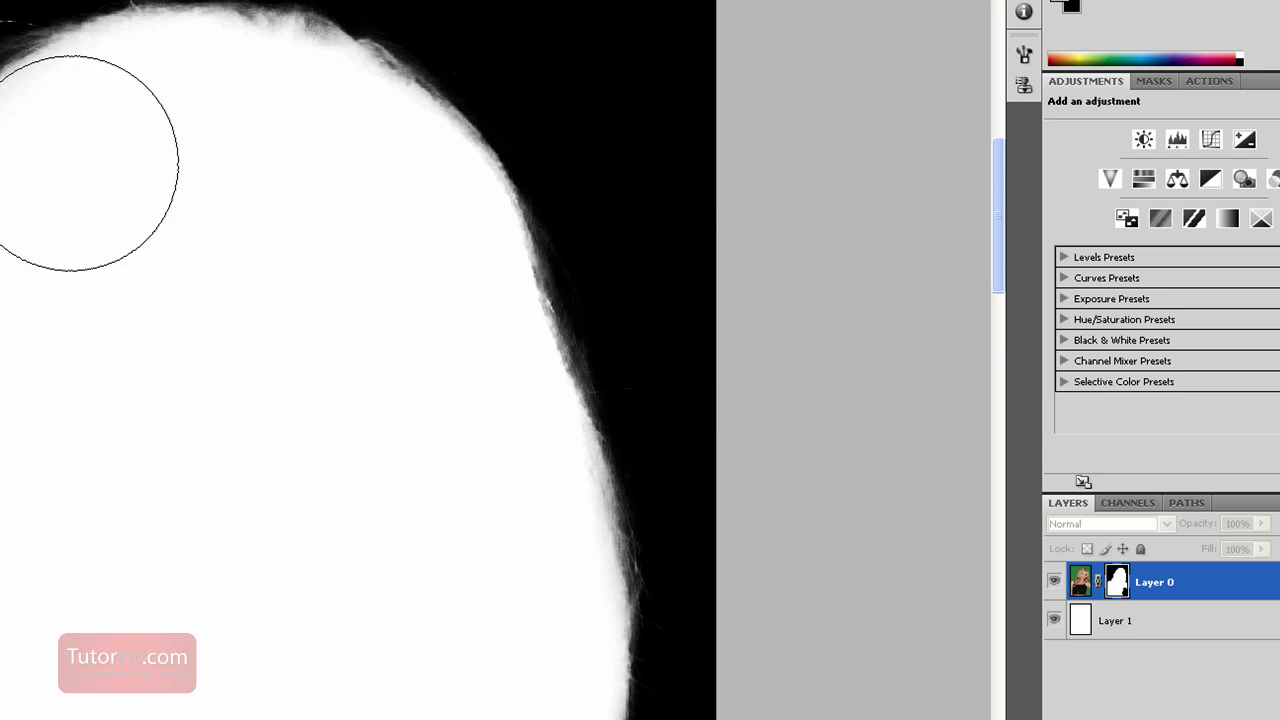
key(space)
mouse_move(83, 363)
mouse_down()
mouse_move(217, 266)
mouse_move(392, 217)
mouse_up()
mouse_move(537, 109)
mouse_down()
mouse_move(177, 206)
mouse_move(310, 338)
mouse_up()
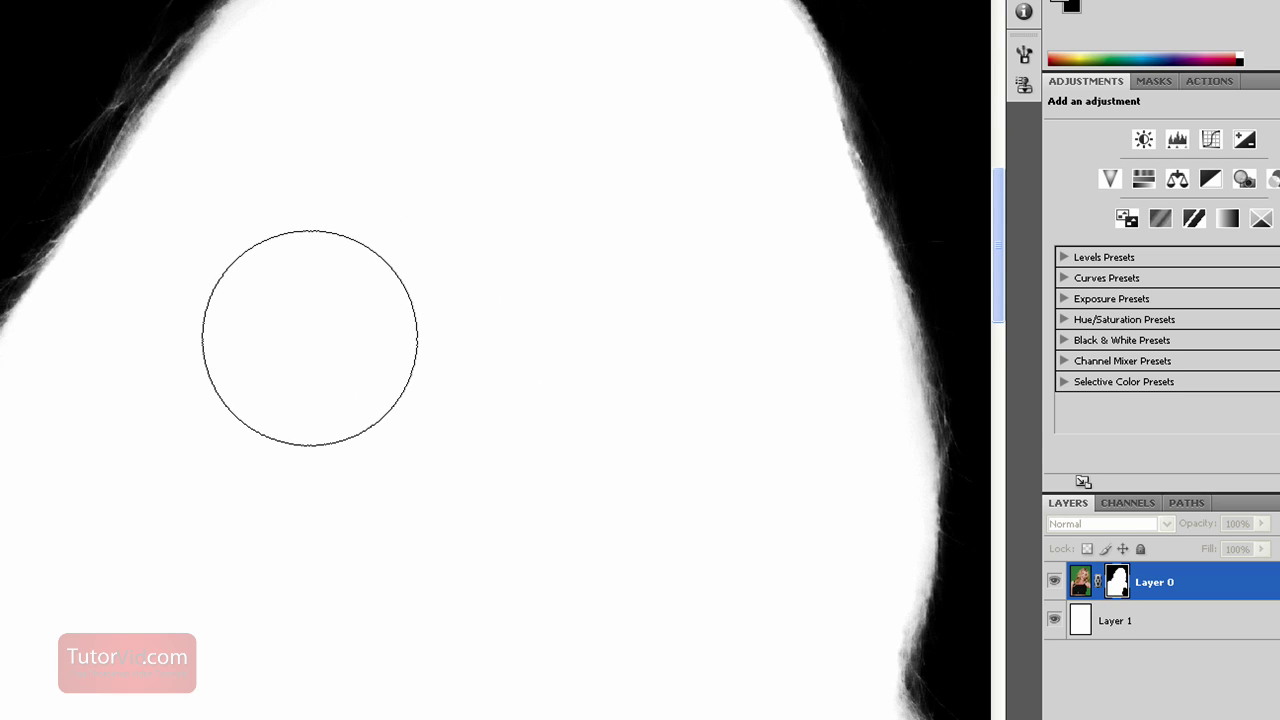
key(ctrl+minus)
key(ctrl+minus)
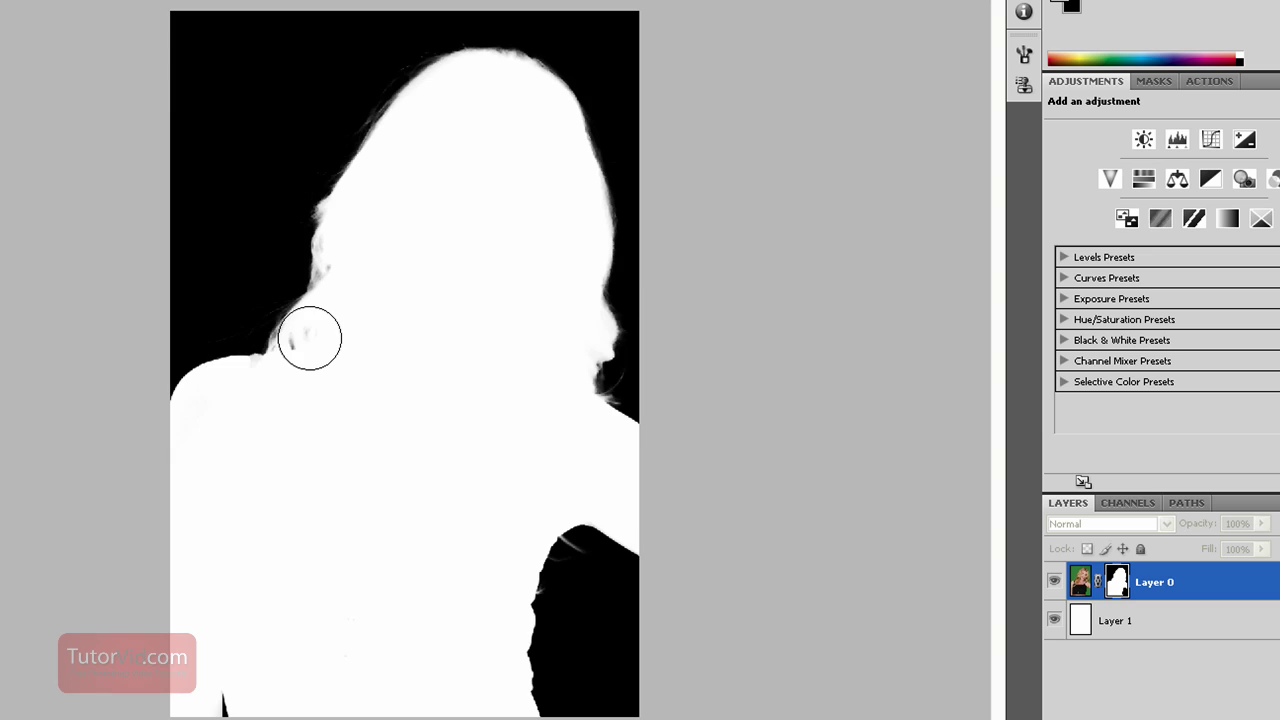
alt+click(1118, 586)
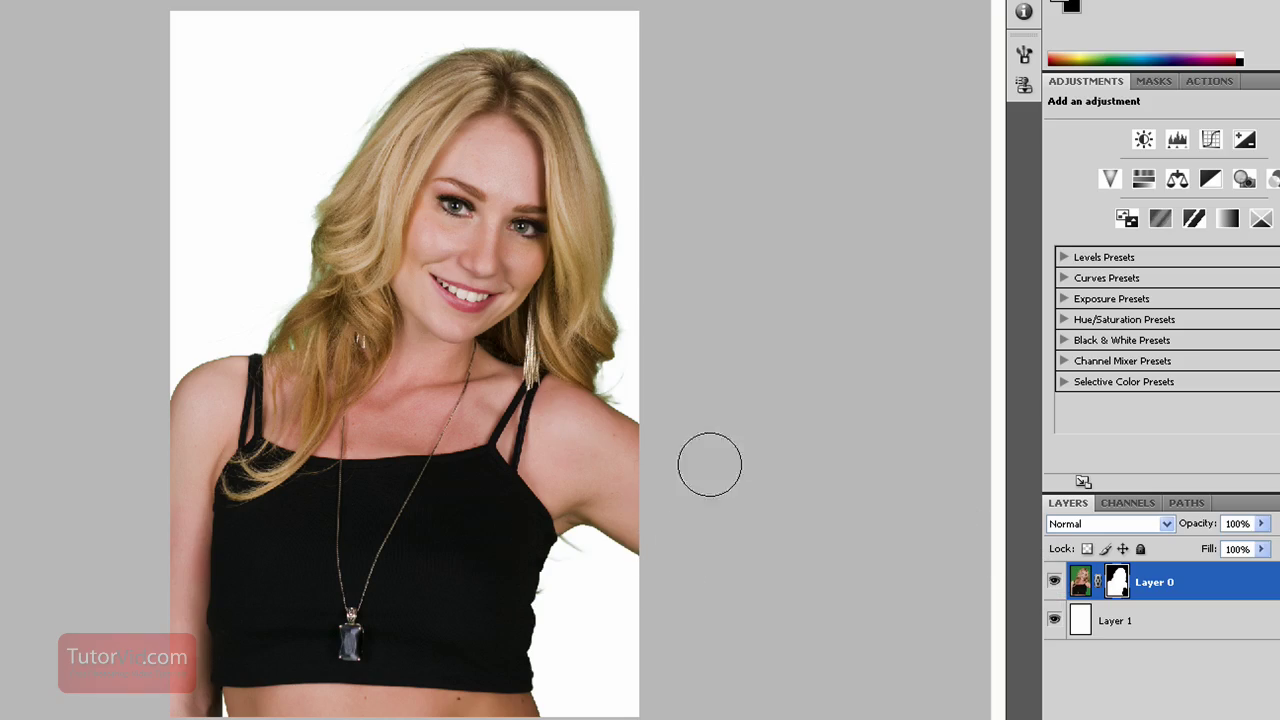
Burn the mask's shadows along the top and right hair edges with a 150 px brush at 20% exposure.
key(ctrl+1)
drag(666, 258, 895, 690)
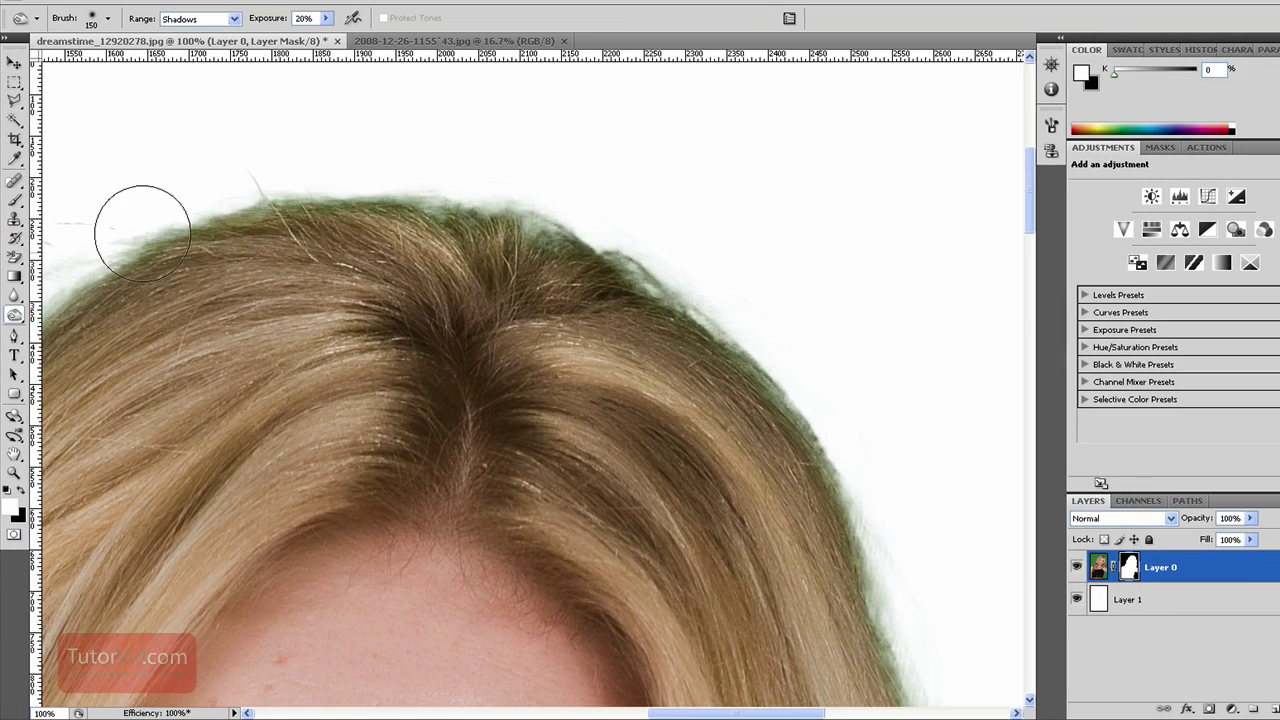
mouse_move(268, 203)
mouse_down()
mouse_move(372, 185)
mouse_move(356, 203)
mouse_move(395, 216)
mouse_move(466, 203)
mouse_move(508, 225)
mouse_move(571, 225)
mouse_up()
alt+click(1130, 570)
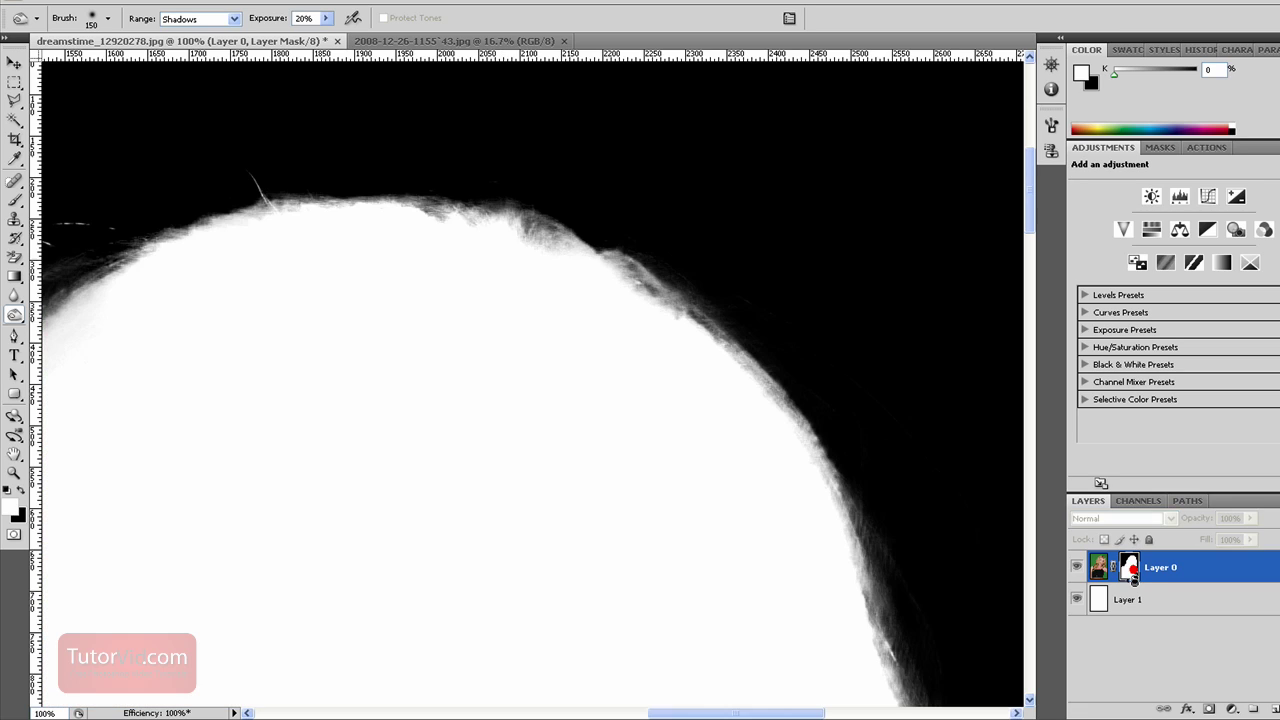
drag(648, 291, 684, 307)
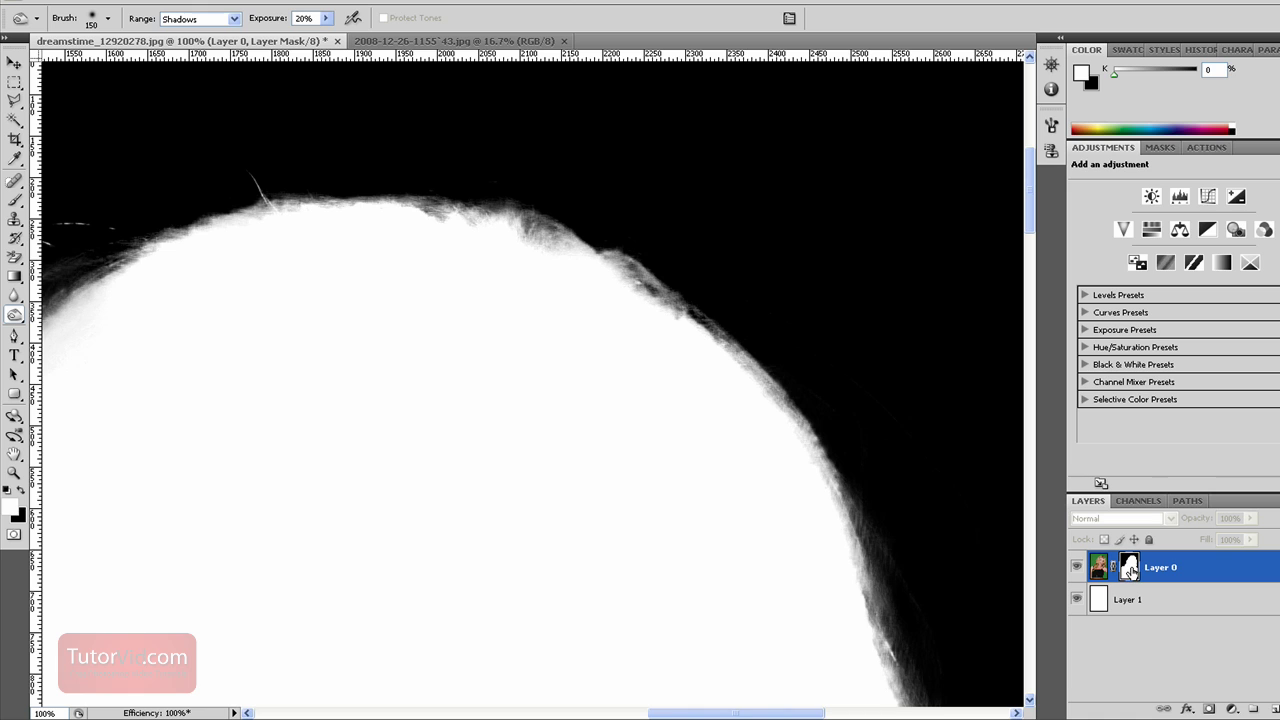
drag(735, 363, 871, 549)
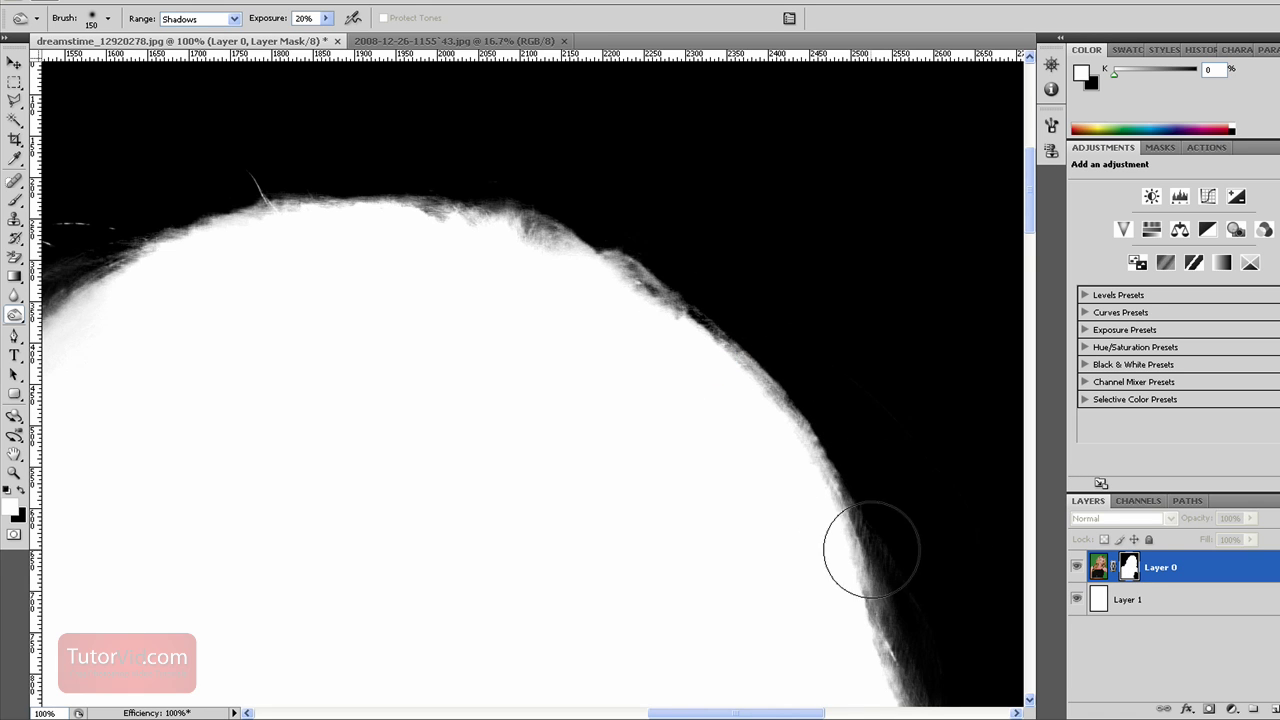
drag(786, 545, 753, 286)
drag(800, 323, 866, 498)
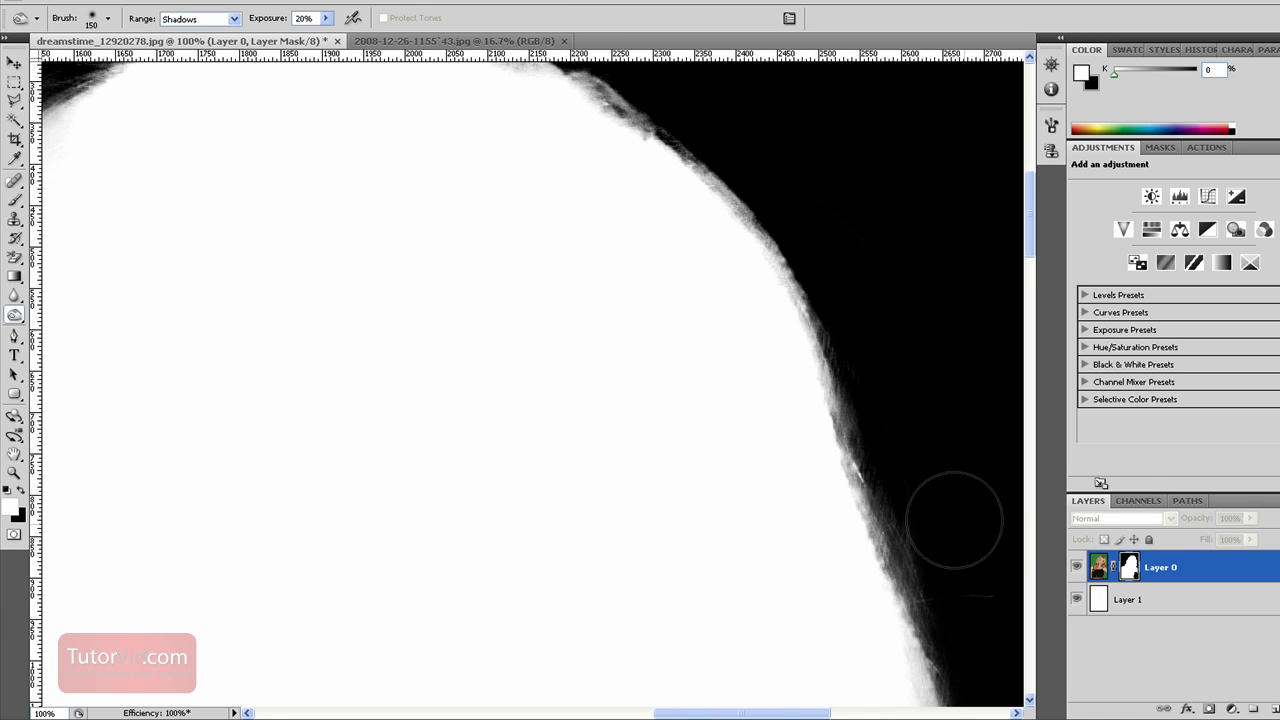
alt+click(1128, 567)
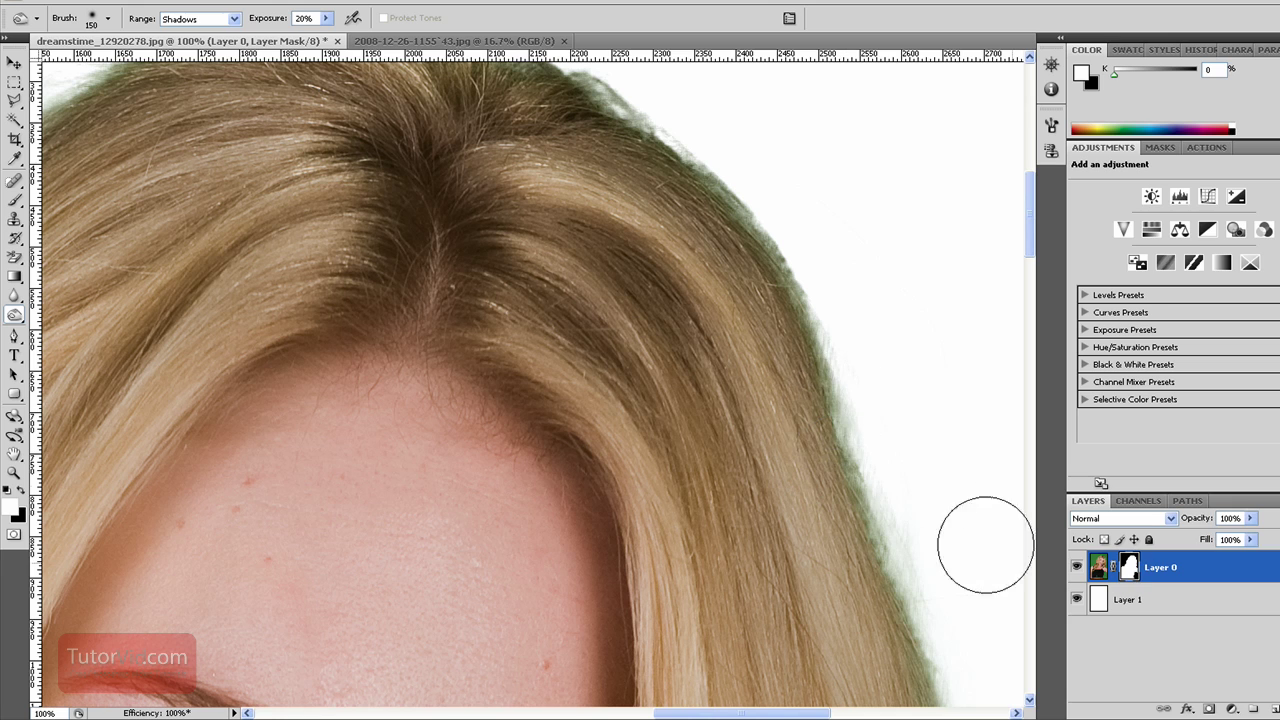
Burn the remaining green fringe down the right side of the hair while viewing the masked image.
drag(833, 413, 857, 588)
mouse_move(824, 540)
mouse_down()
mouse_move(803, 434)
mouse_move(775, 386)
mouse_up()
mouse_move(810, 334)
mouse_down()
mouse_move(866, 478)
mouse_move(840, 346)
mouse_up()
drag(820, 590, 771, 400)
mouse_move(809, 271)
mouse_down()
mouse_move(840, 366)
mouse_move(858, 541)
mouse_up()
key(ctrl+0)
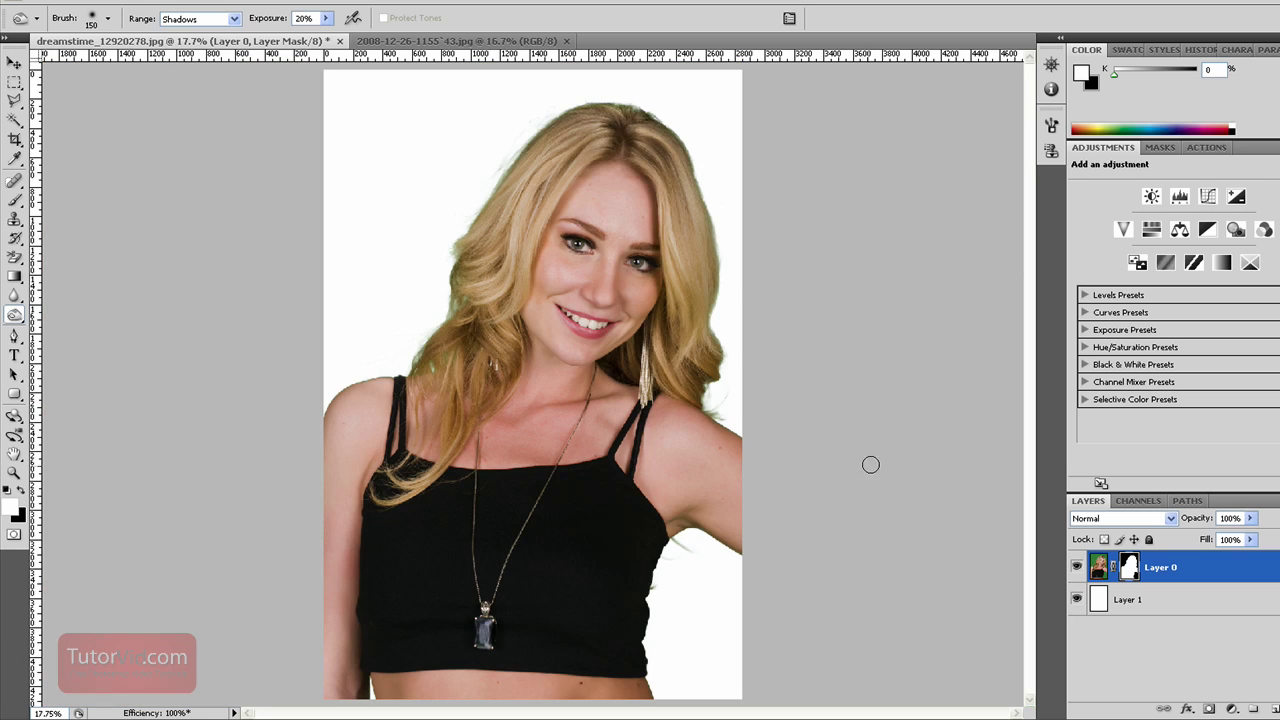
Copy the entire beach photo and paste it as a new layer into the portrait document.
click(497, 41)
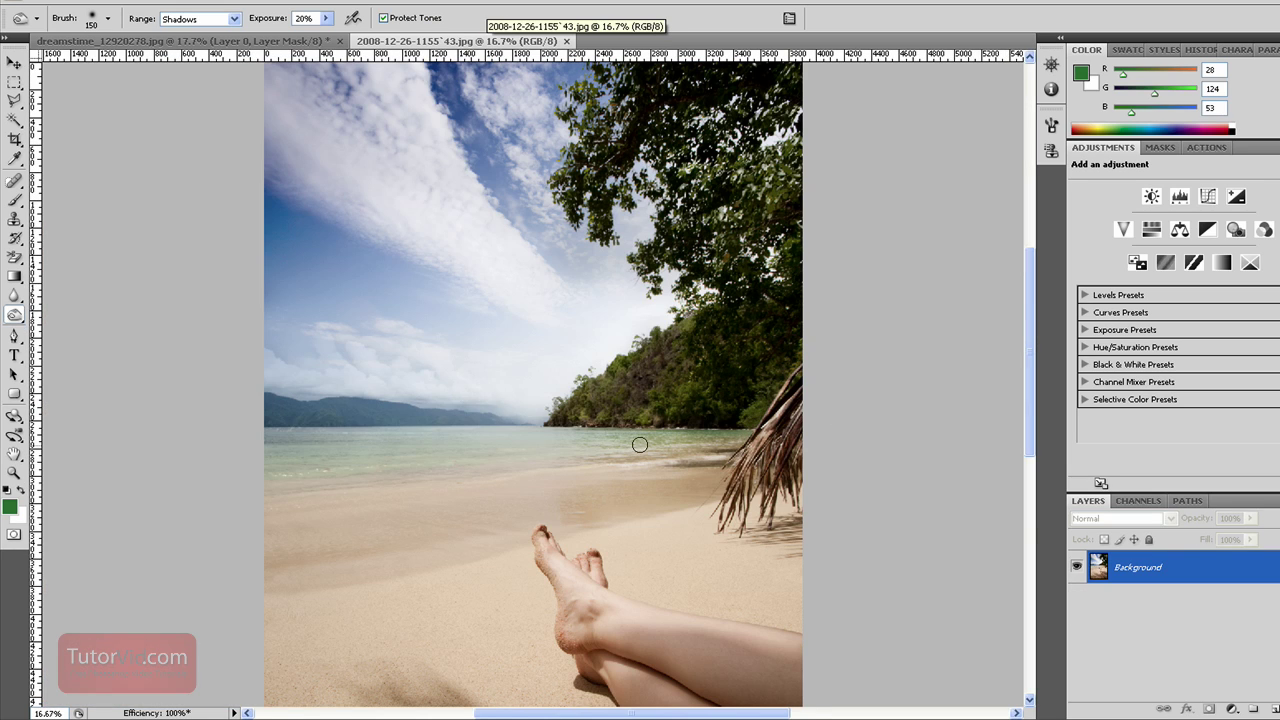
key(ctrl+a)
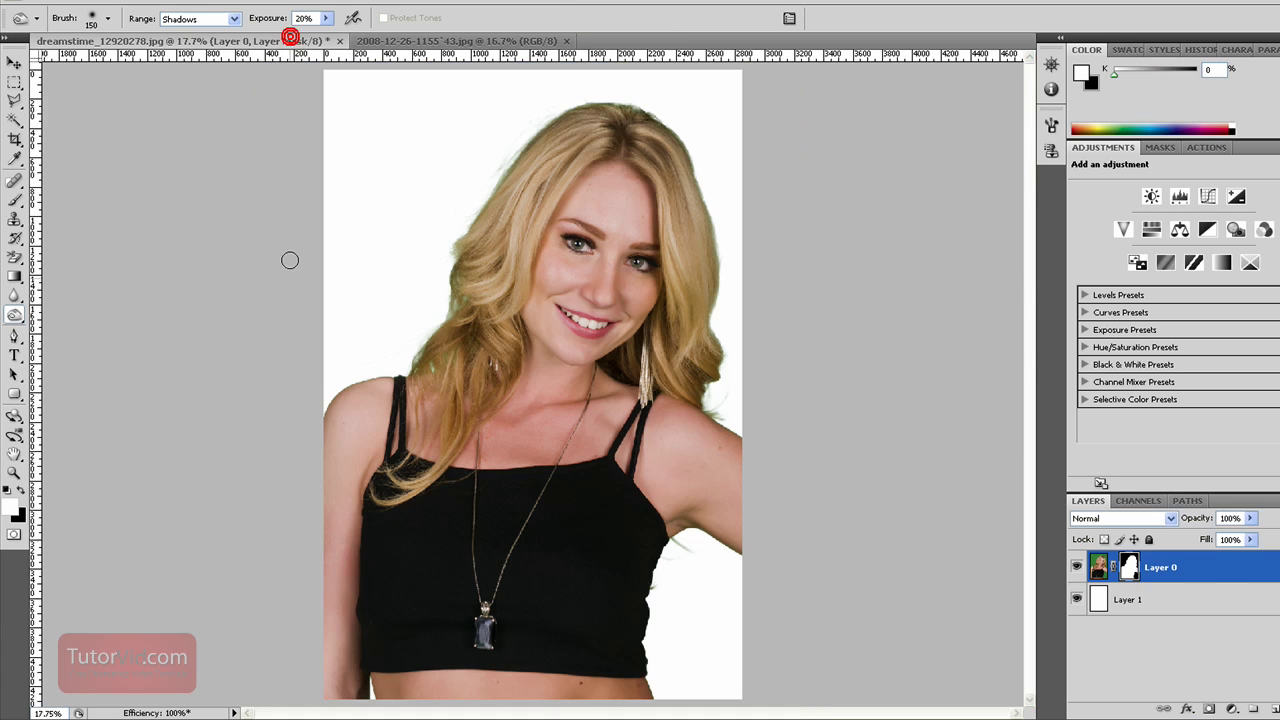
click(290, 41)
key(ctrl+v)
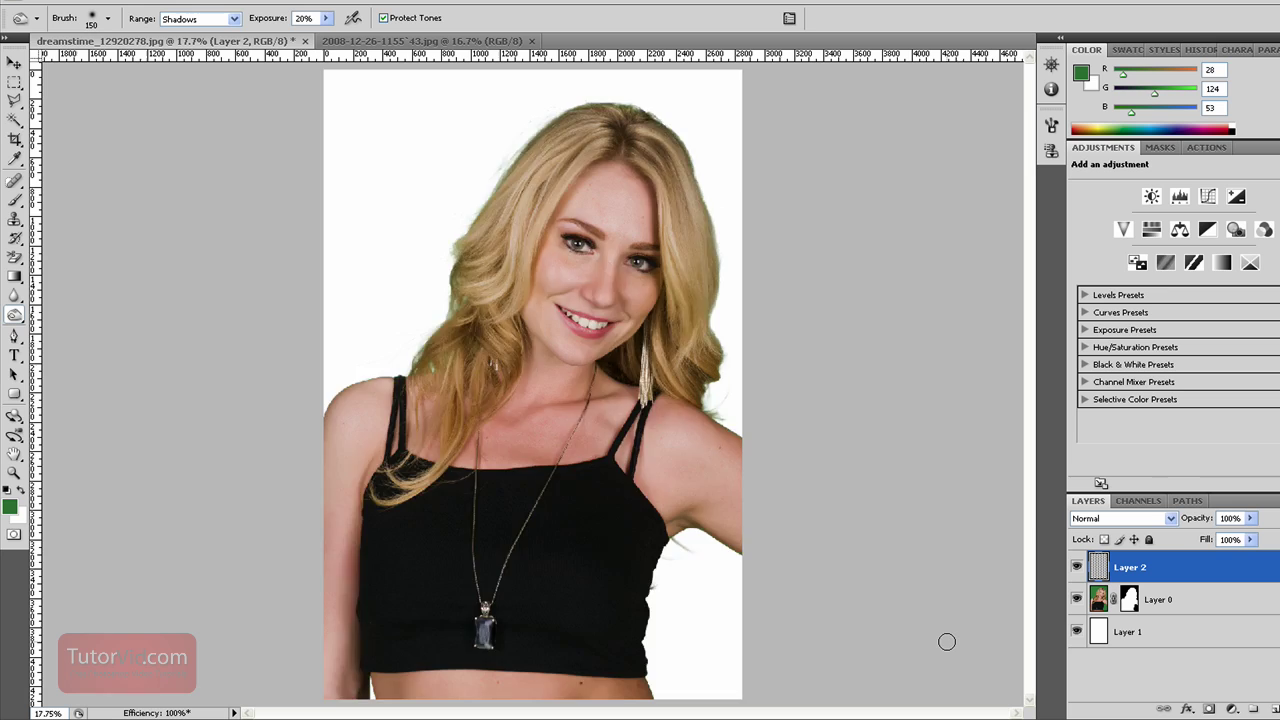
Scale the pasted beach layer to 75.7% in width and height so it just covers the portrait canvas.
key(ctrl+minus)
key(ctrl+t)
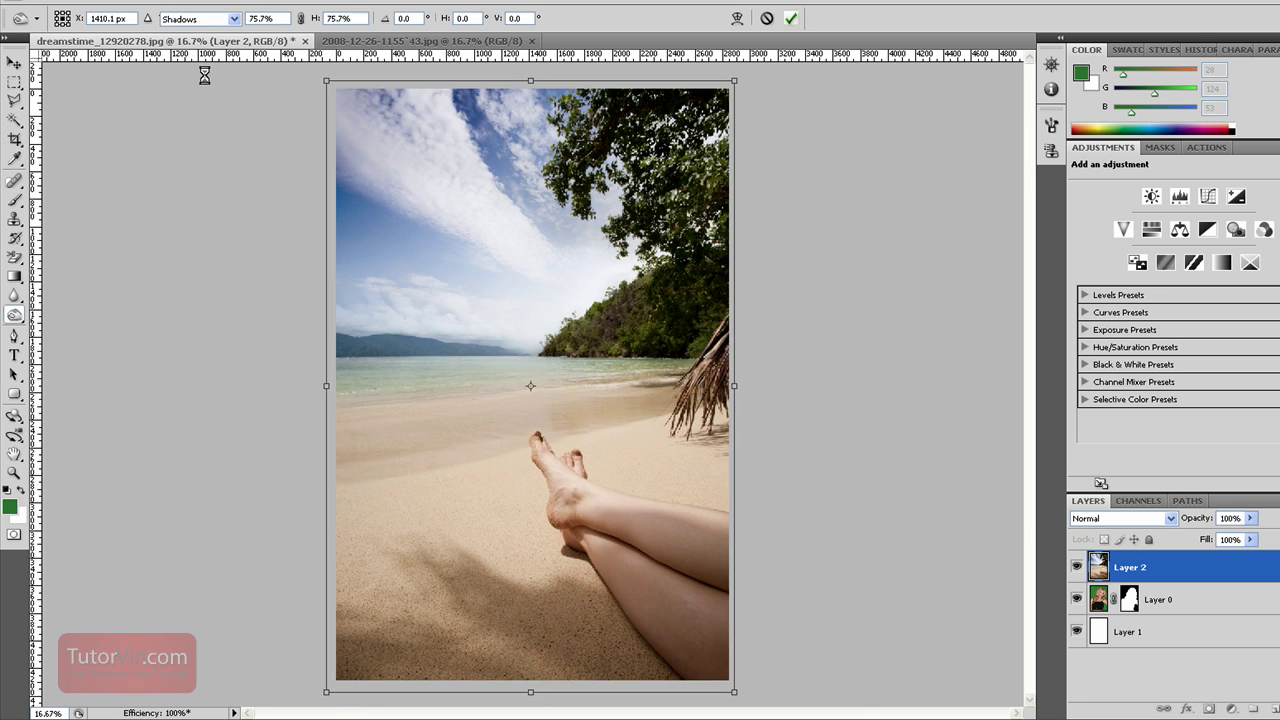
key(Return)
Flip the beach layer horizontally and place it beneath the masked woman on Layer 0.
click(74, 3)
mouse_move(185, 274)
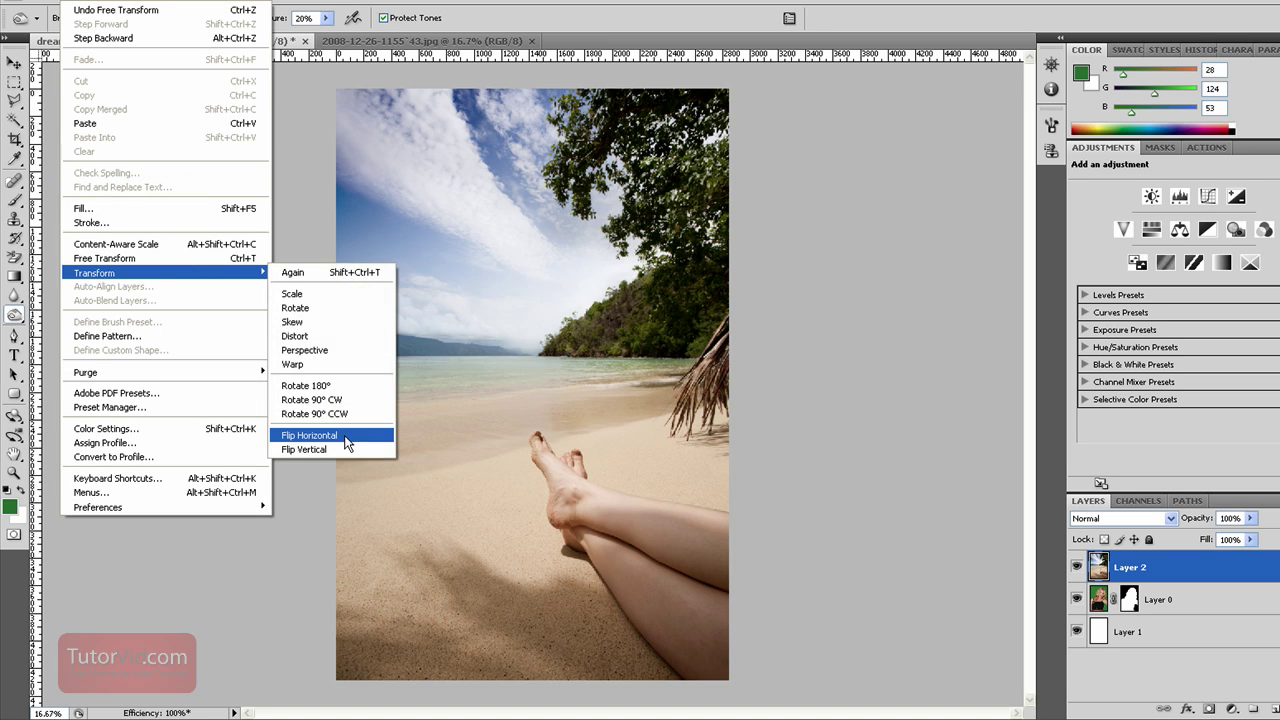
click(348, 435)
drag(1160, 567, 1170, 614)
Examine the hair outline up close against the beach background for leftover green fringe, and return to the full image.
drag(484, 101, 657, 216)
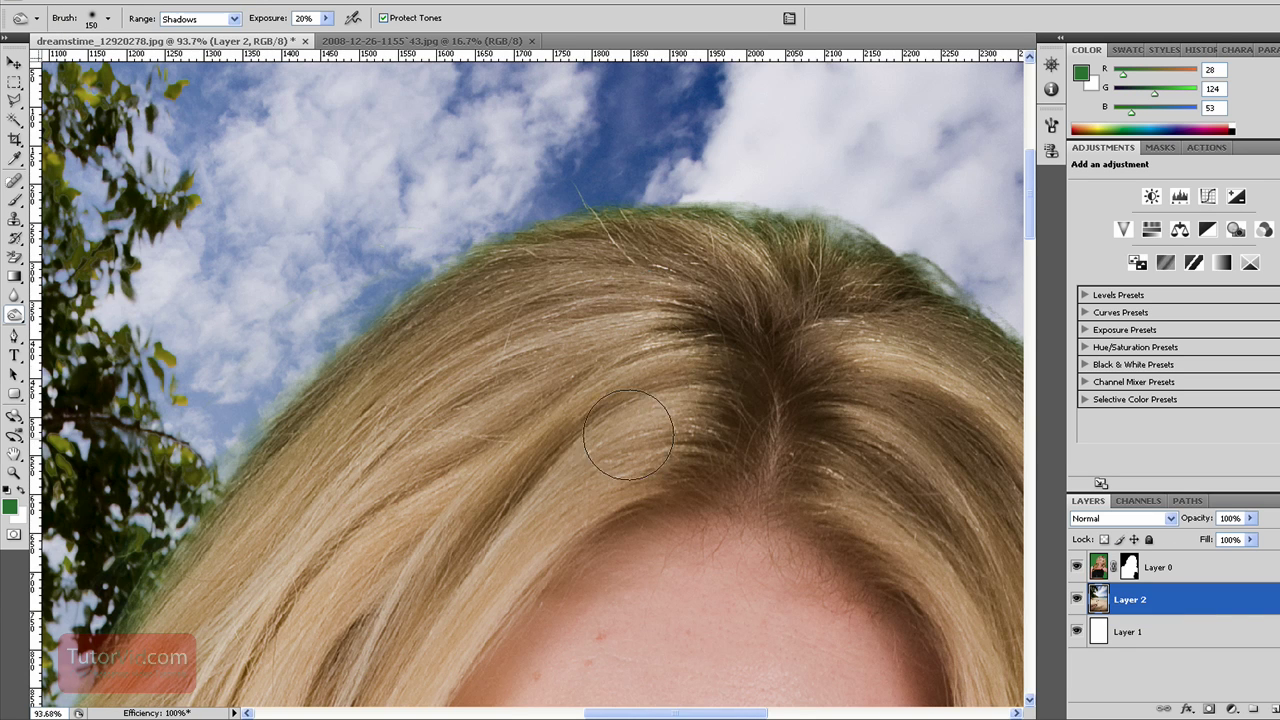
drag(500, 558, 727, 270)
drag(440, 517, 610, 254)
drag(480, 554, 541, 257)
drag(502, 517, 541, 349)
key(ctrl+0)
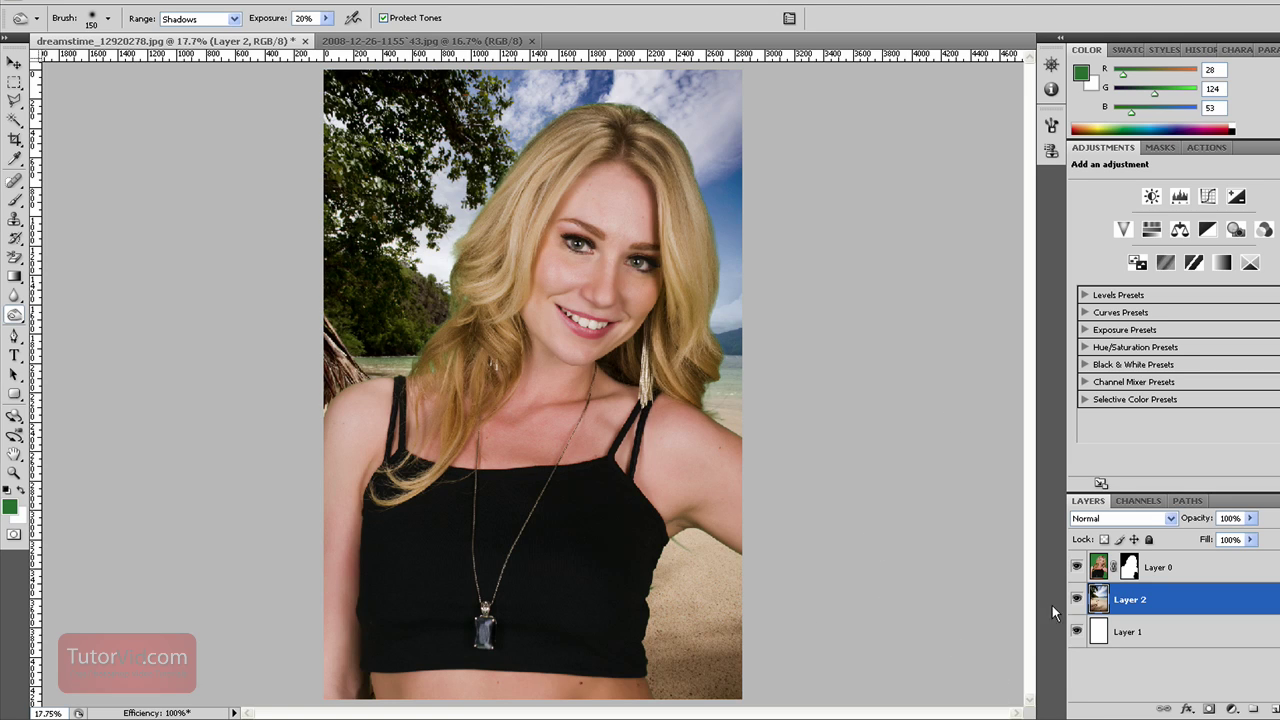
Load Layer 0's mask as a selection, make the mask the active target, and clear the selection.
ctrl+click(1129, 569)
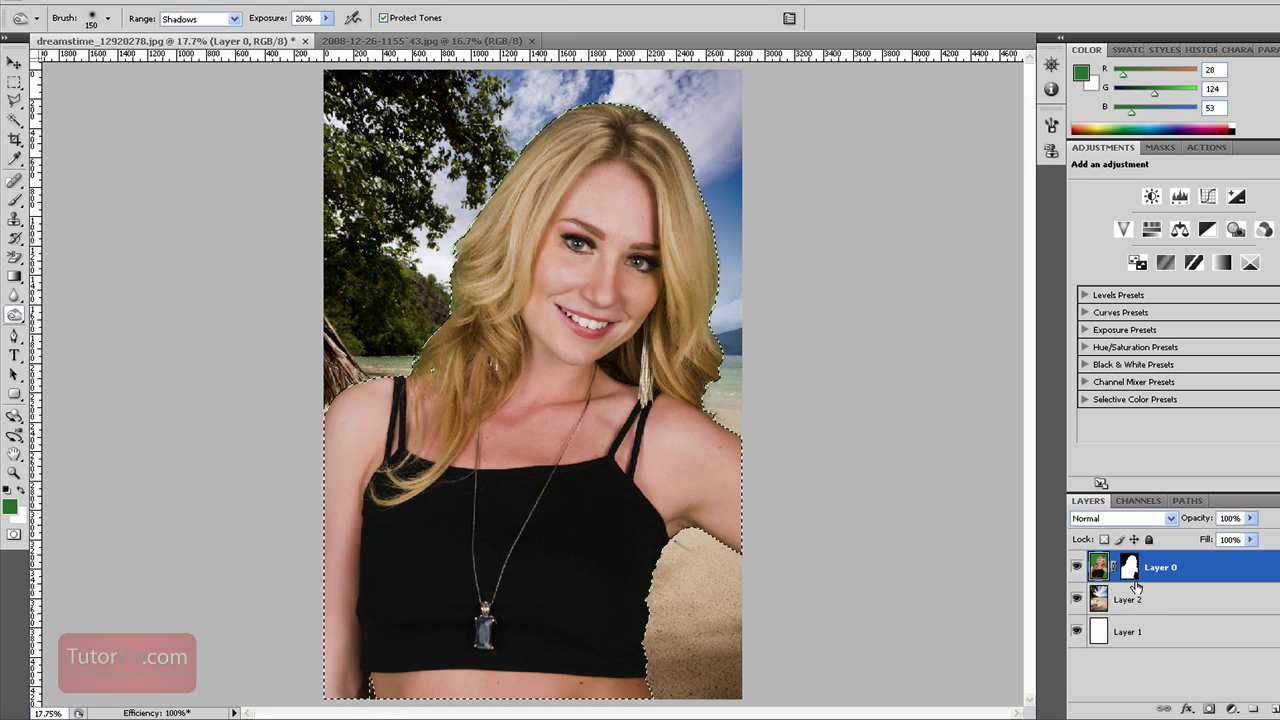
click(1128, 570)
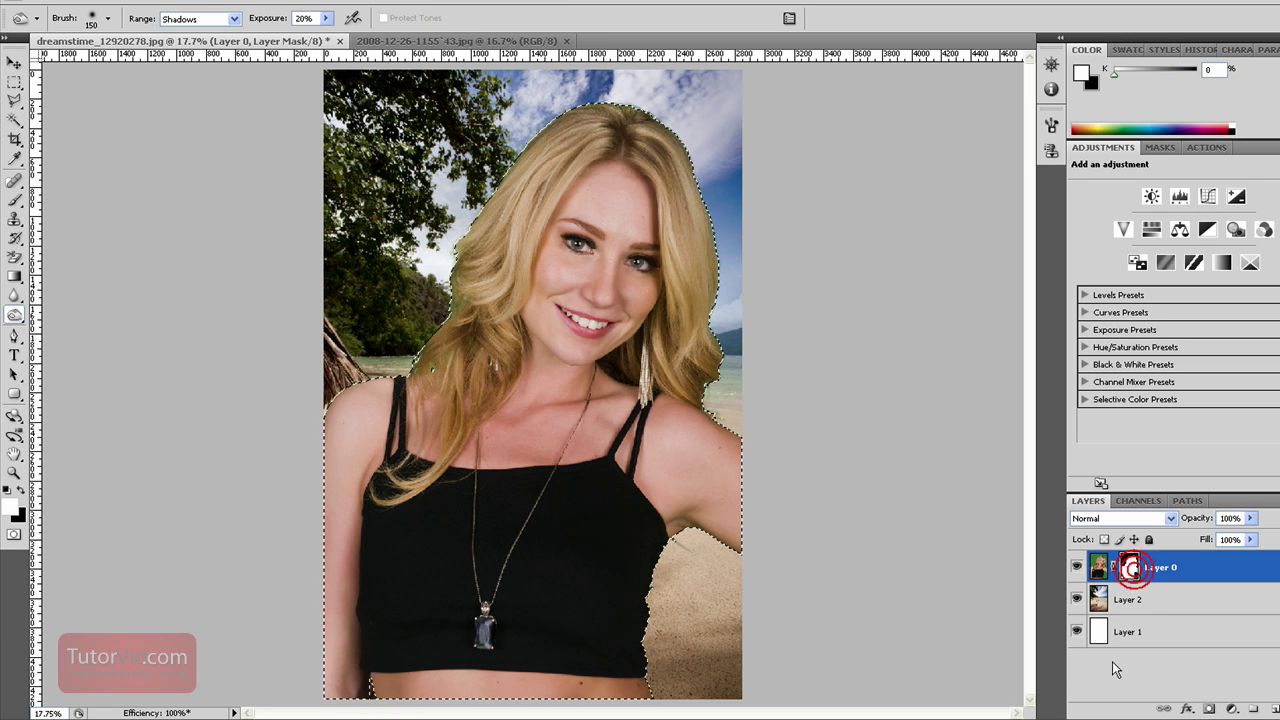
key(ctrl+d)
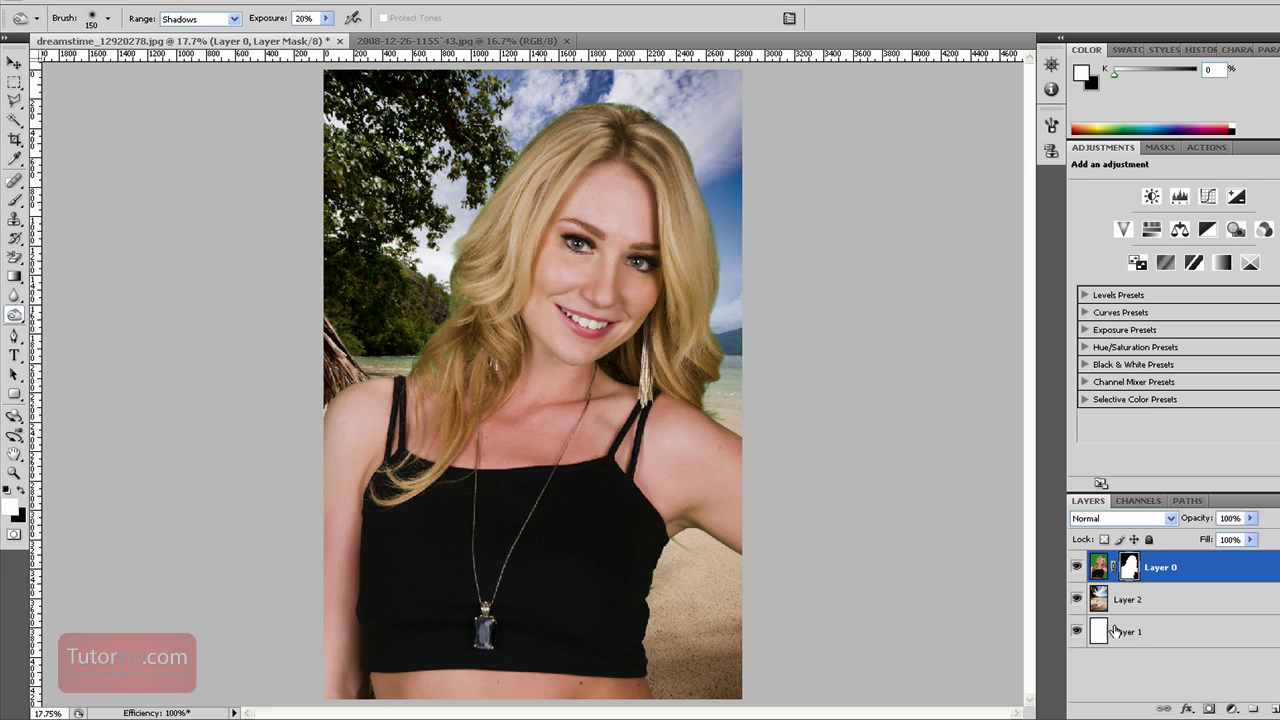